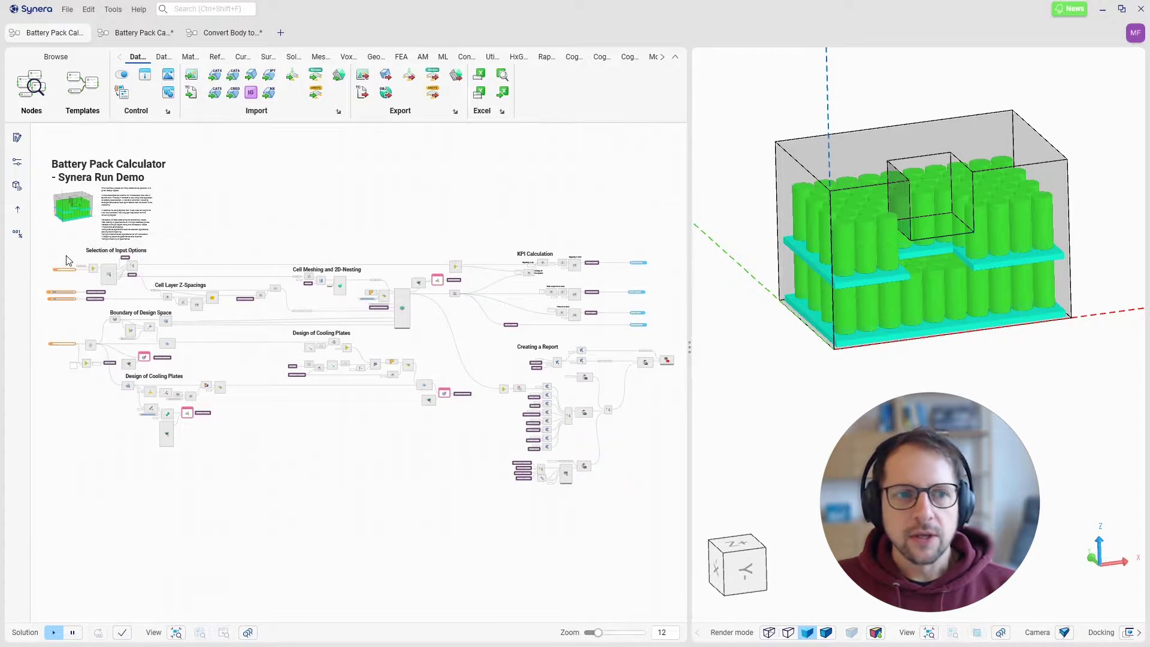
# Check the input registration settings of the Battery Cell Type and Spacing Between Cells nodes
pyautogui.moveTo(68, 261); pyautogui.dragTo(274, 230, button='right')
pyautogui.scroll(10, 276, 257)
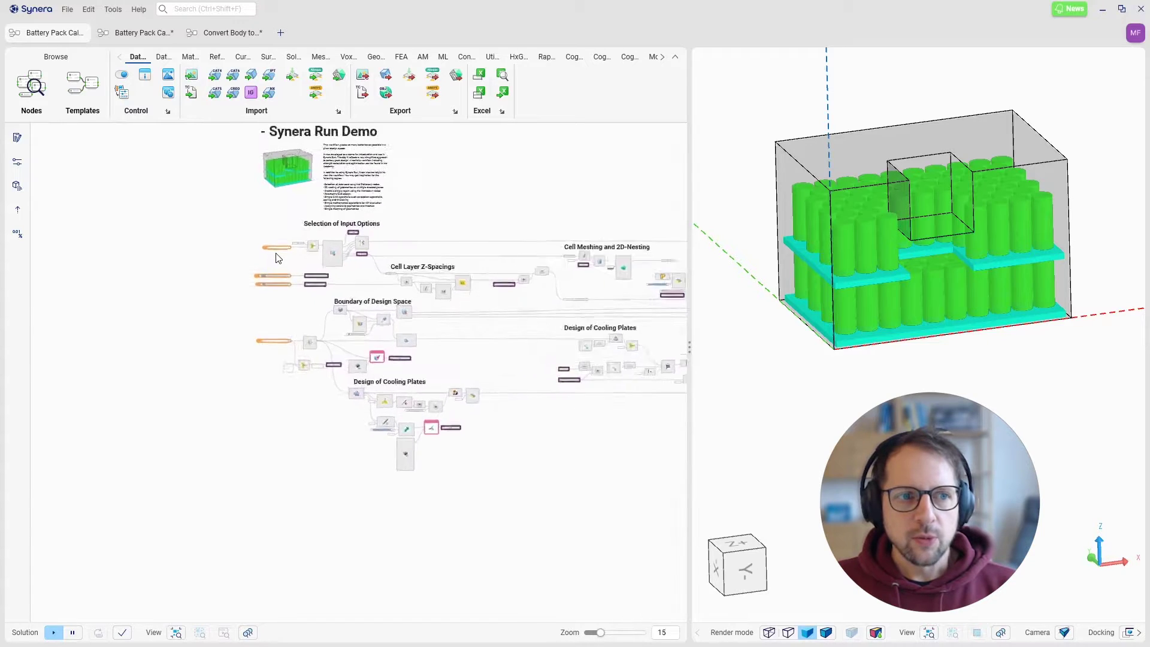
pyautogui.moveTo(271, 290); pyautogui.dragTo(270, 321, button='right')
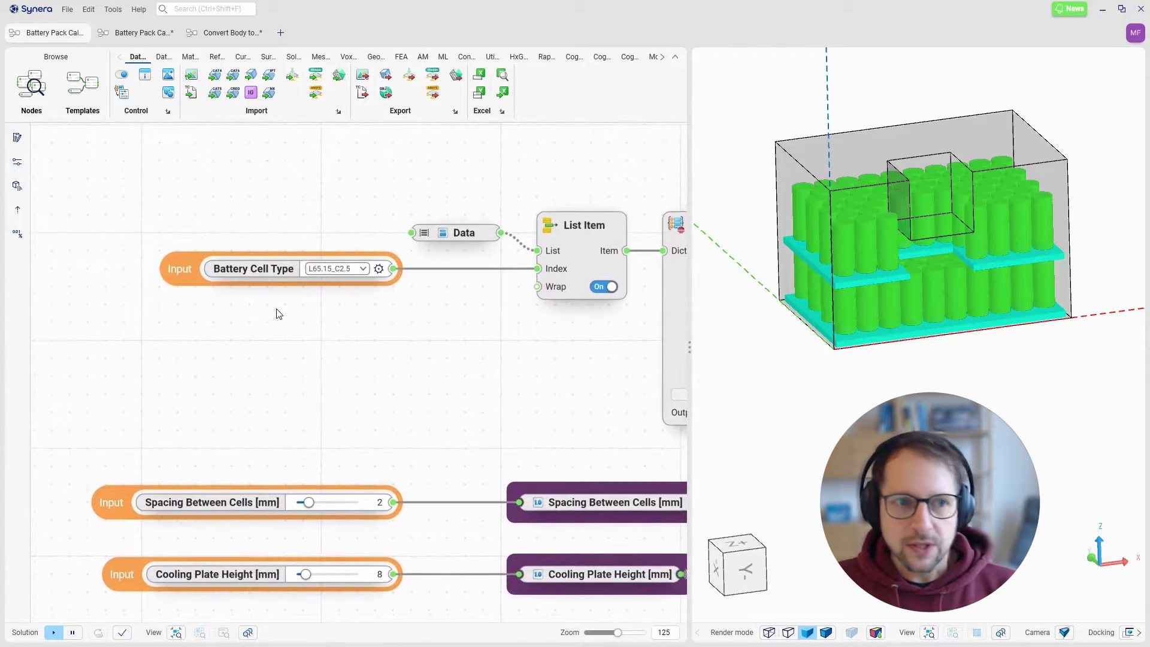
pyautogui.rightClick(272, 273)
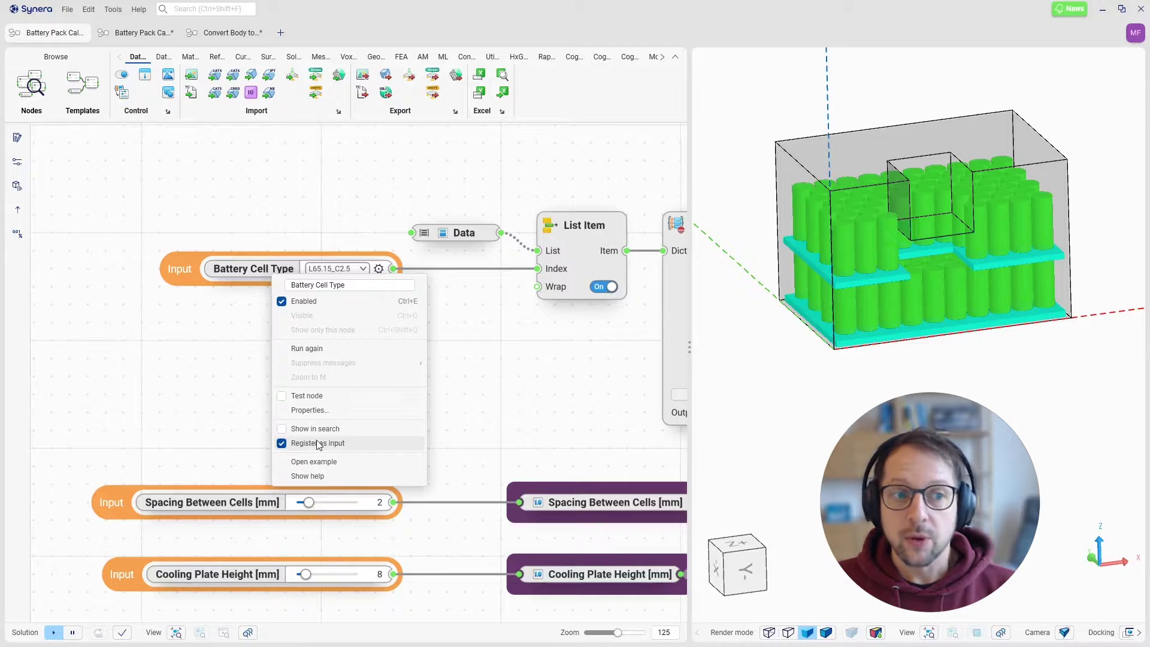
pyautogui.click(249, 415)
pyautogui.moveTo(254, 419); pyautogui.dragTo(261, 305, button='middle')
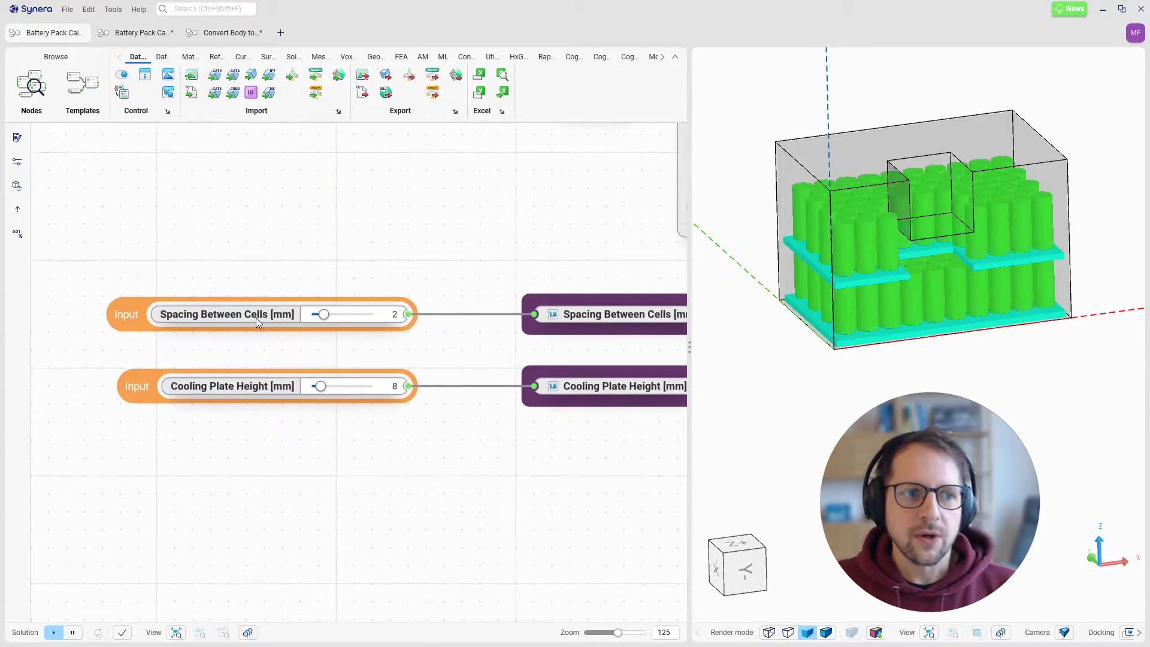
pyautogui.rightClick(256, 321)
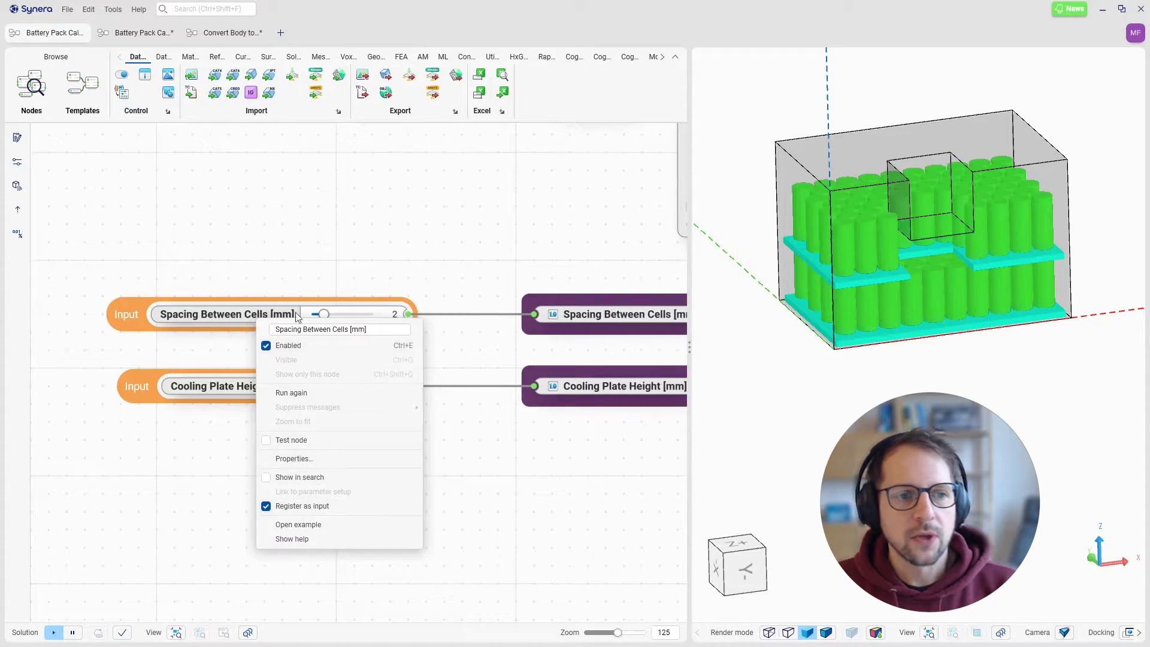
pyautogui.click(300, 281)
pyautogui.scroll(-10, 299, 282)
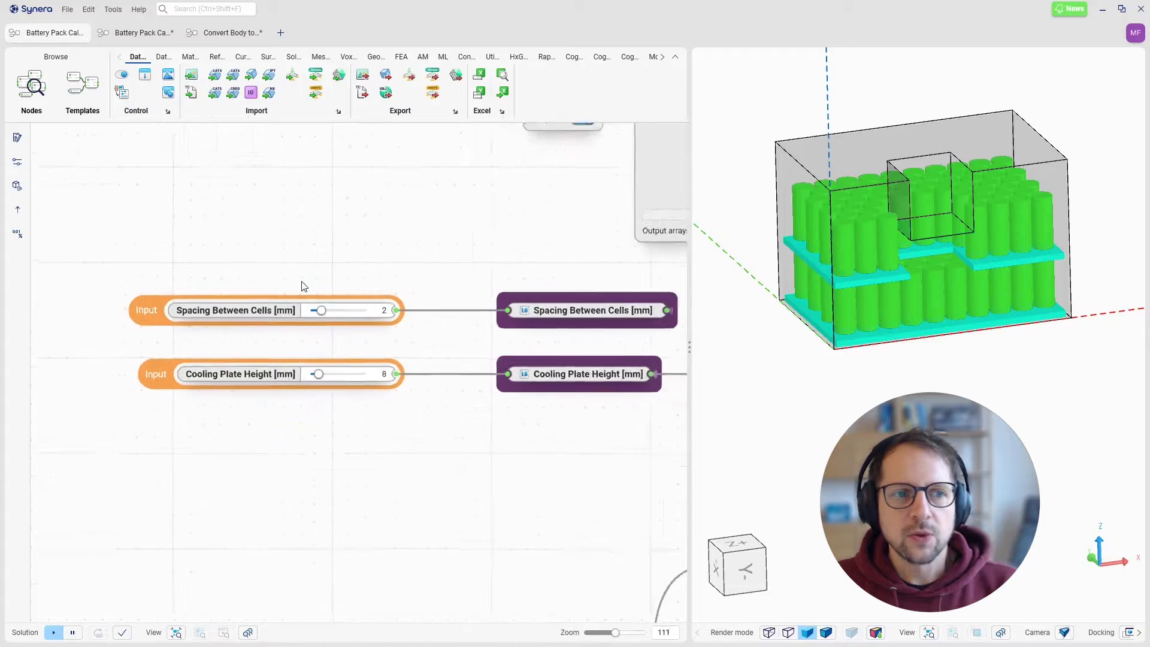
# Check the output registration setting of the Total Weight [kg] container in the KPI Calculation section
pyautogui.moveTo(626, 327); pyautogui.dragTo(99, 297, button='right')
pyautogui.scroll(10, 589, 277)
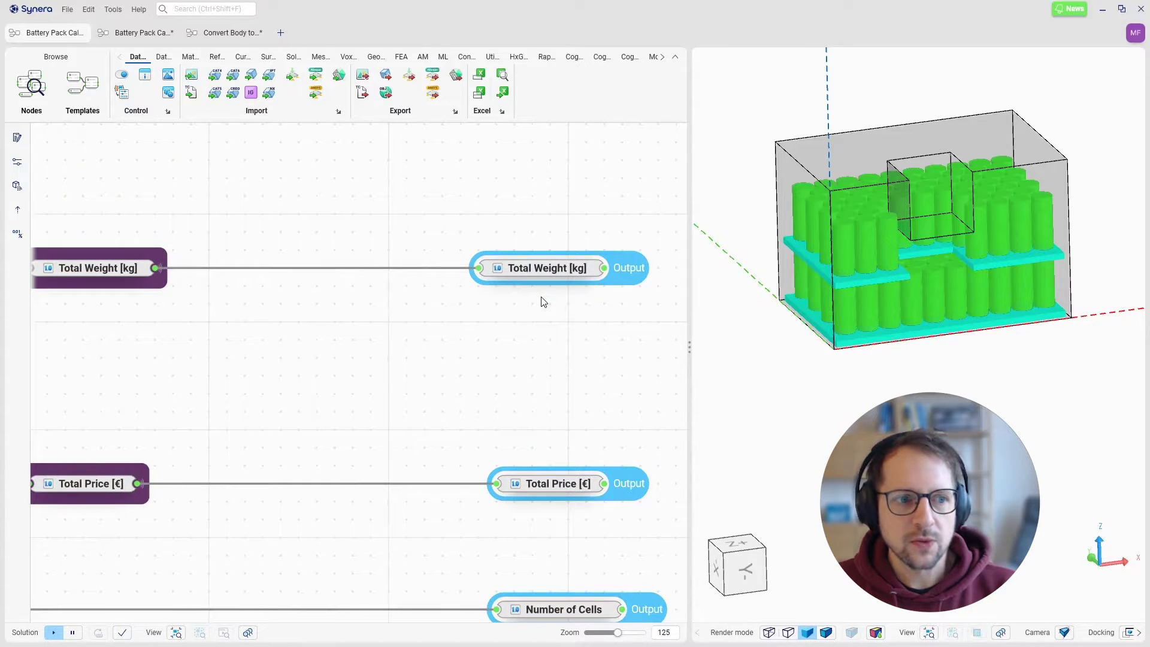
pyautogui.moveTo(535, 273)
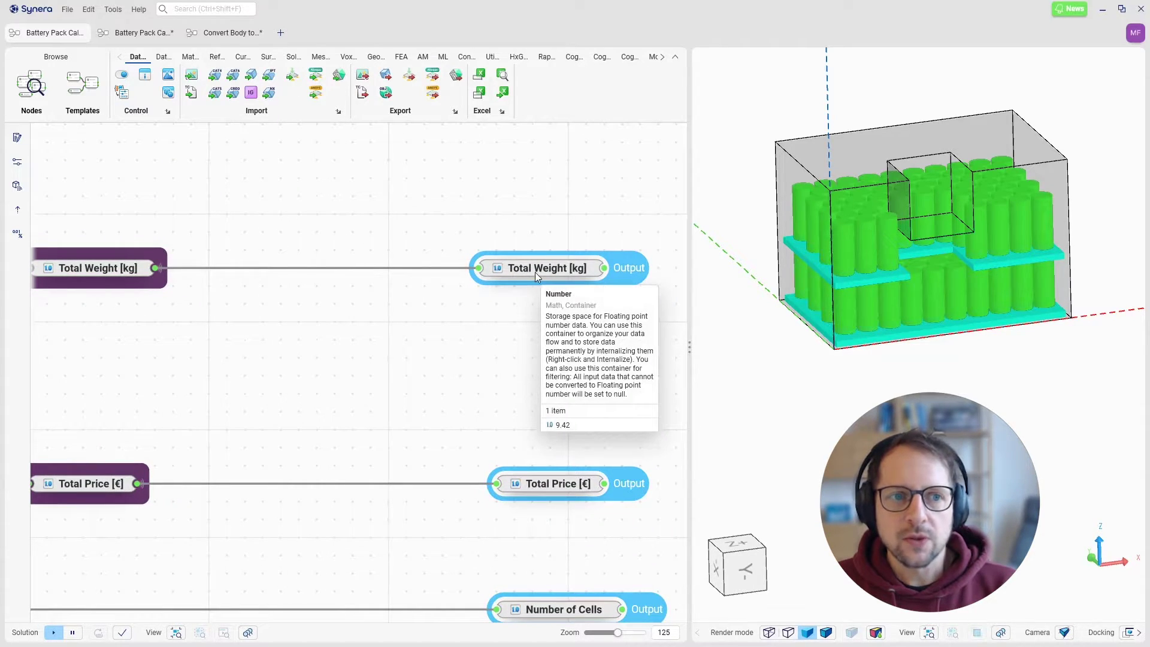
pyautogui.rightClick(535, 274)
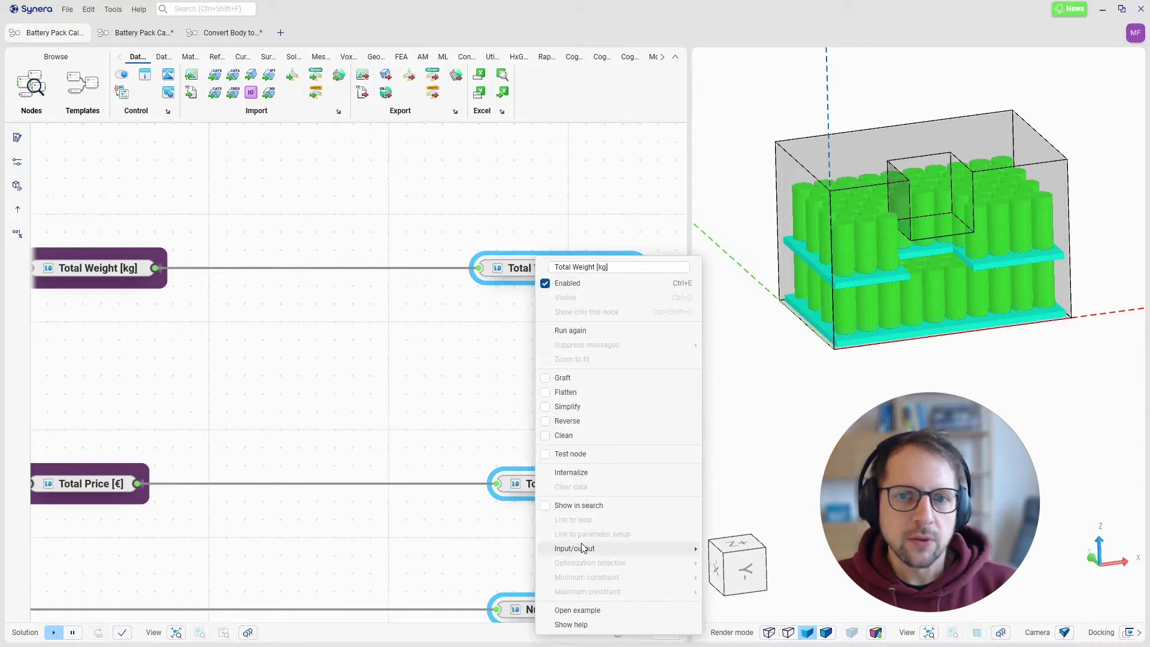
pyautogui.moveTo(582, 547)
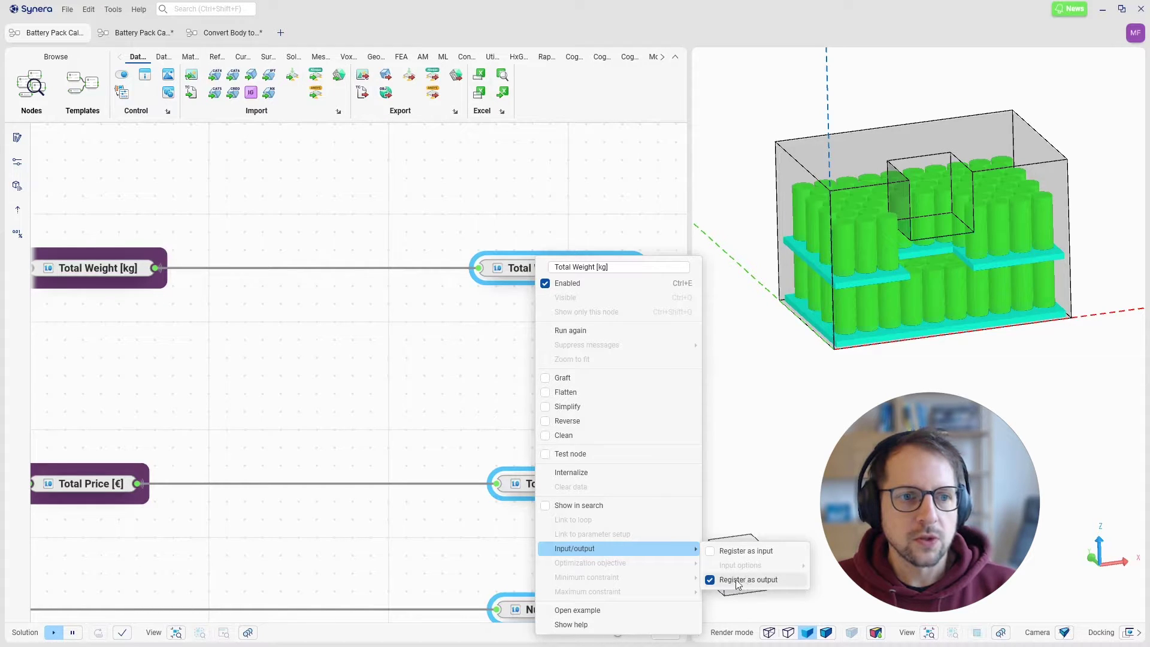
pyautogui.click(497, 398)
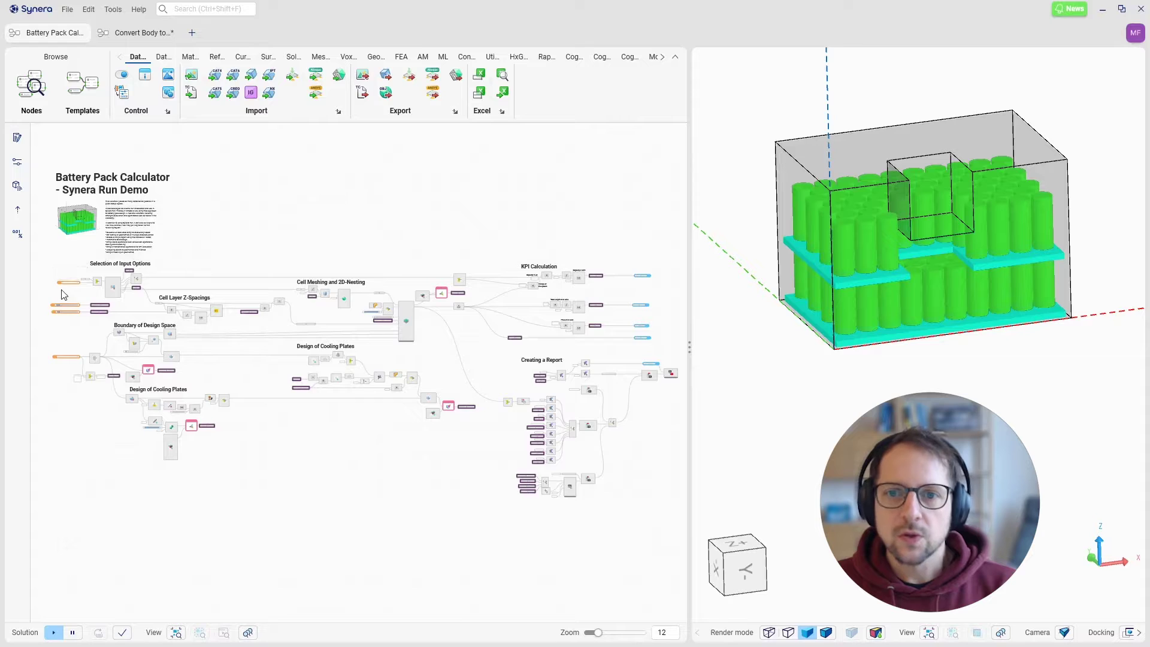
# Add a Select node to the canvas in the space below the Battery Cell Type input
pyautogui.scroll(10, 136, 292)
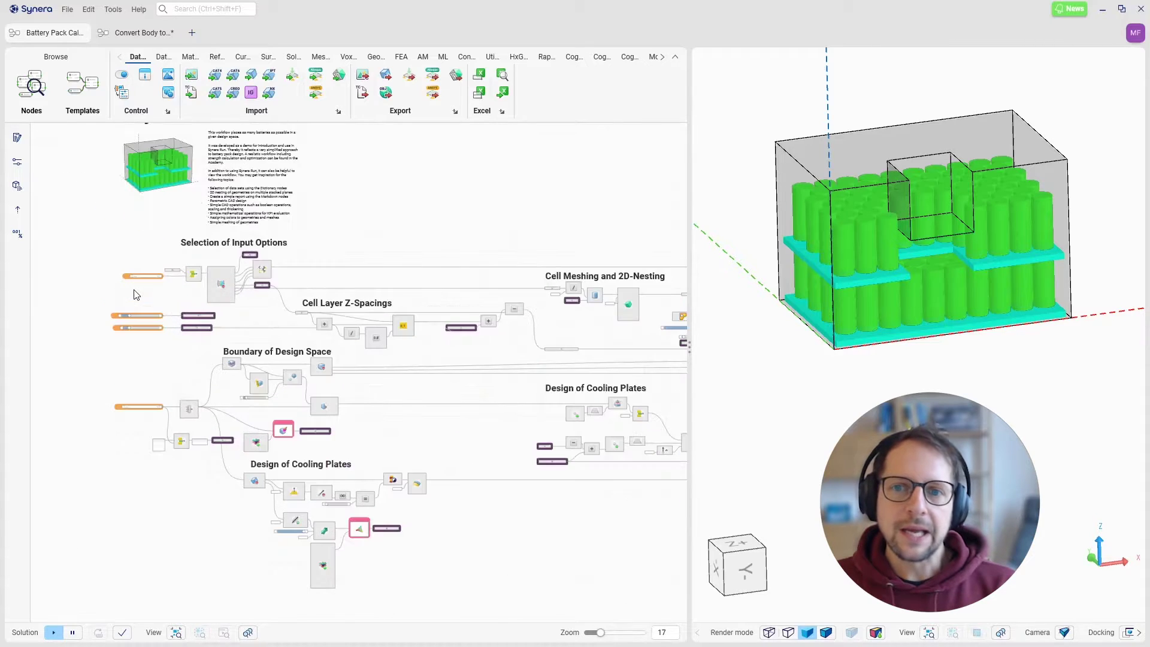
pyautogui.moveTo(142, 279); pyautogui.dragTo(269, 320, button='middle')
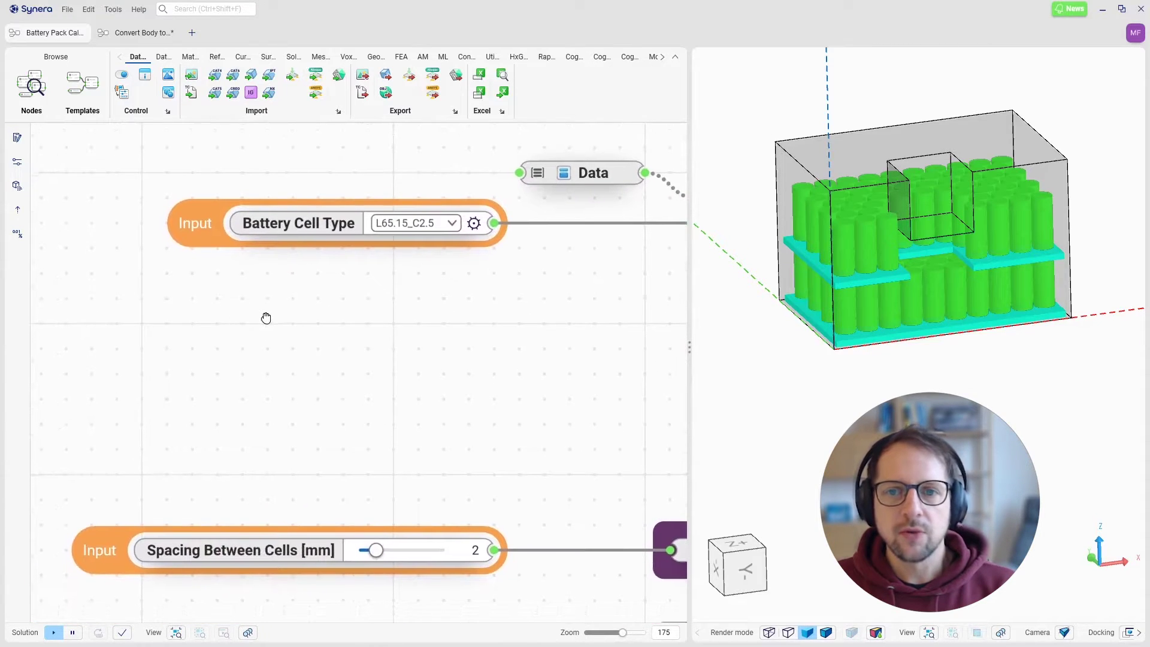
pyautogui.rightClick(274, 319)
pyautogui.write('sel')
pyautogui.scroll(-1, 274, 319)
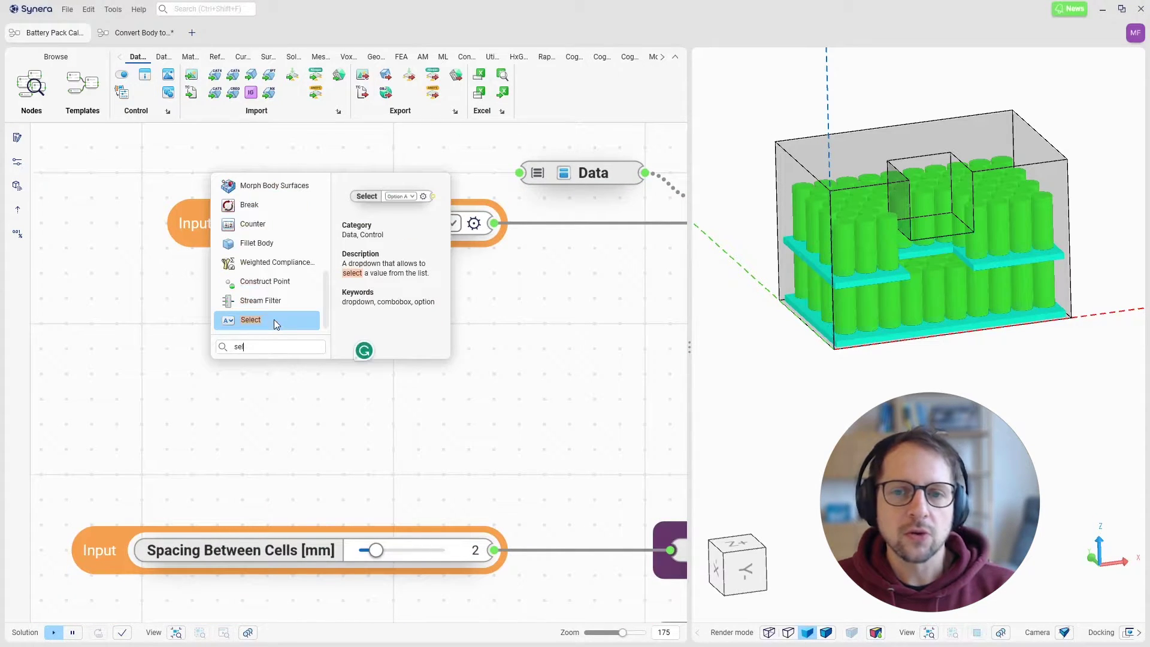
pyautogui.click(275, 318)
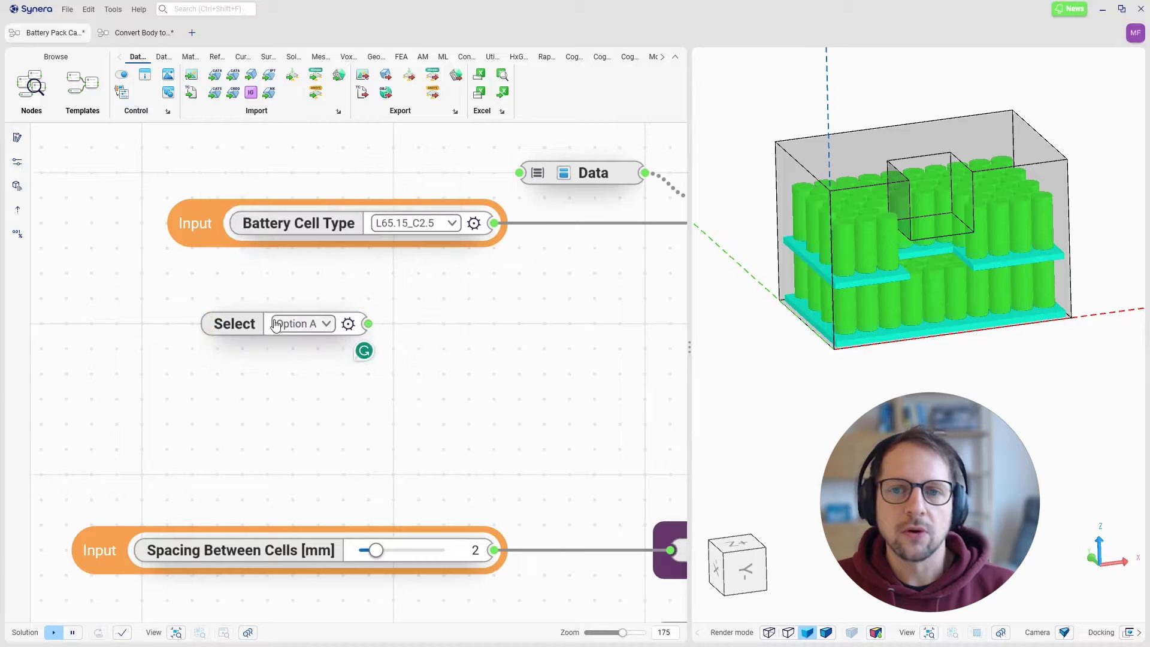
# Add a Number Slider node and a Body container node beneath the Select node
pyautogui.rightClick(238, 393)
pyautogui.write('slide')
pyautogui.click(239, 393)
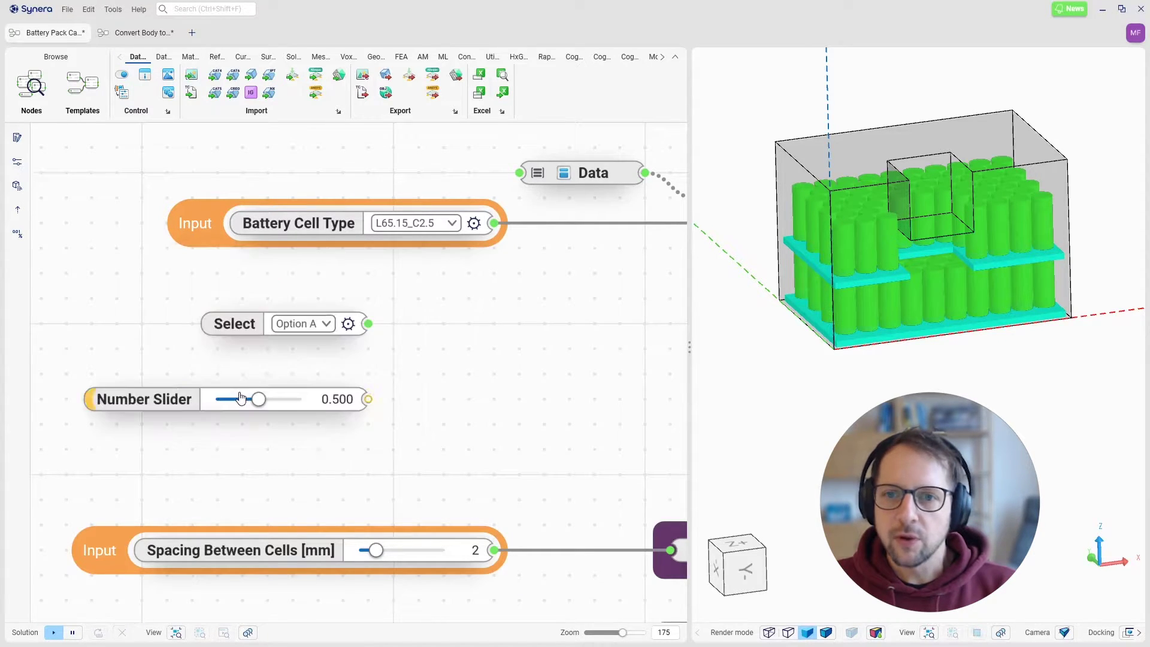
pyautogui.moveTo(196, 450); pyautogui.dragTo(211, 406, button='right')
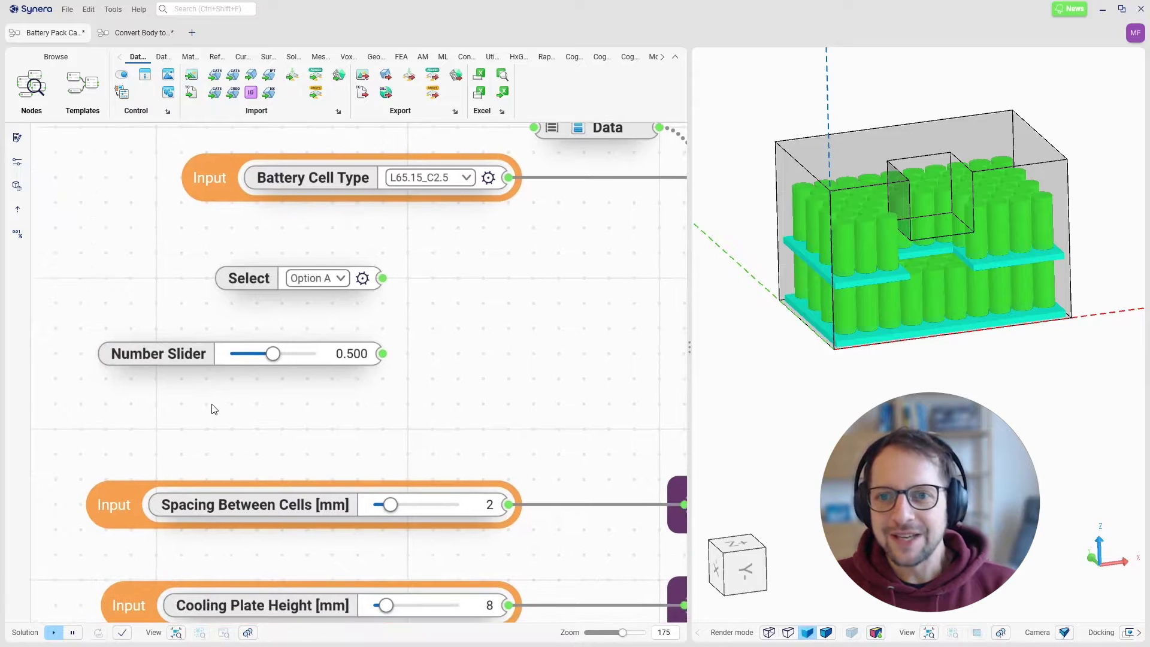
pyautogui.rightClick(229, 408)
pyautogui.write('body')
pyautogui.click(226, 372)
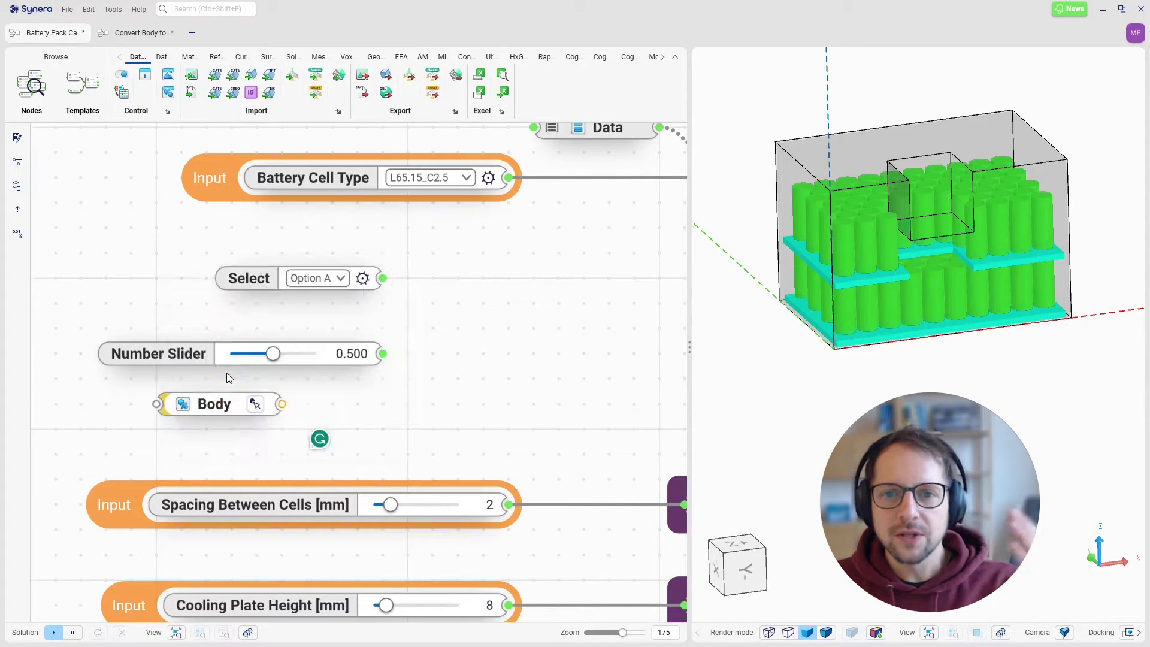
# Rename the Number Slider node as "Distance x"
pyautogui.rightClick(190, 355)
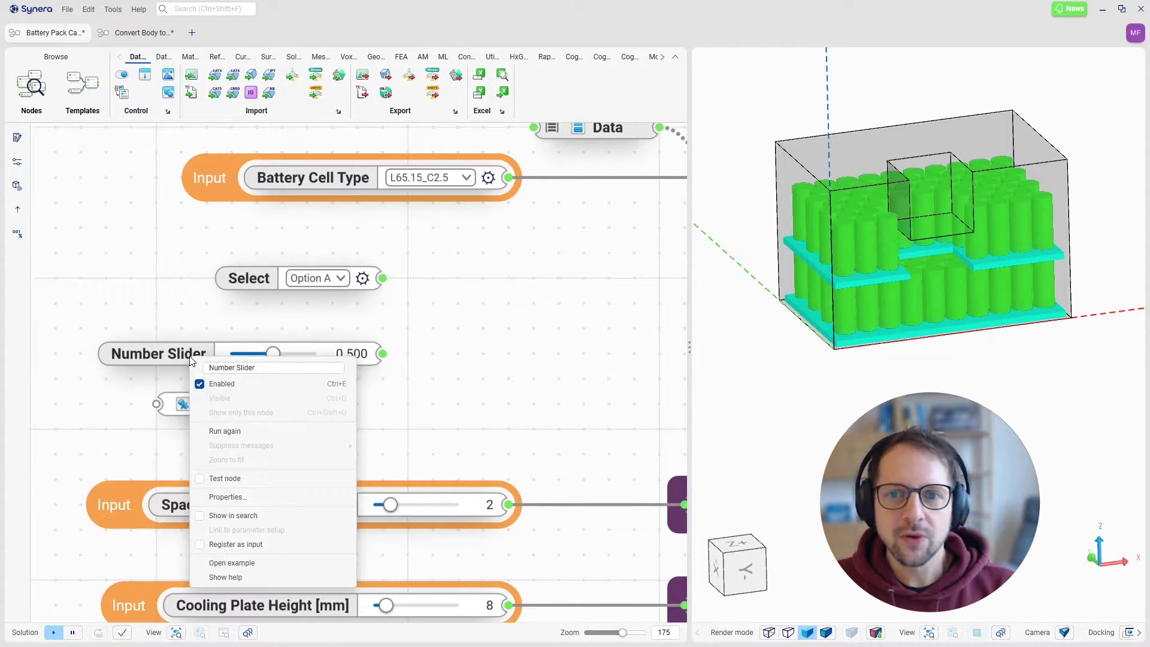
pyautogui.click(209, 367)
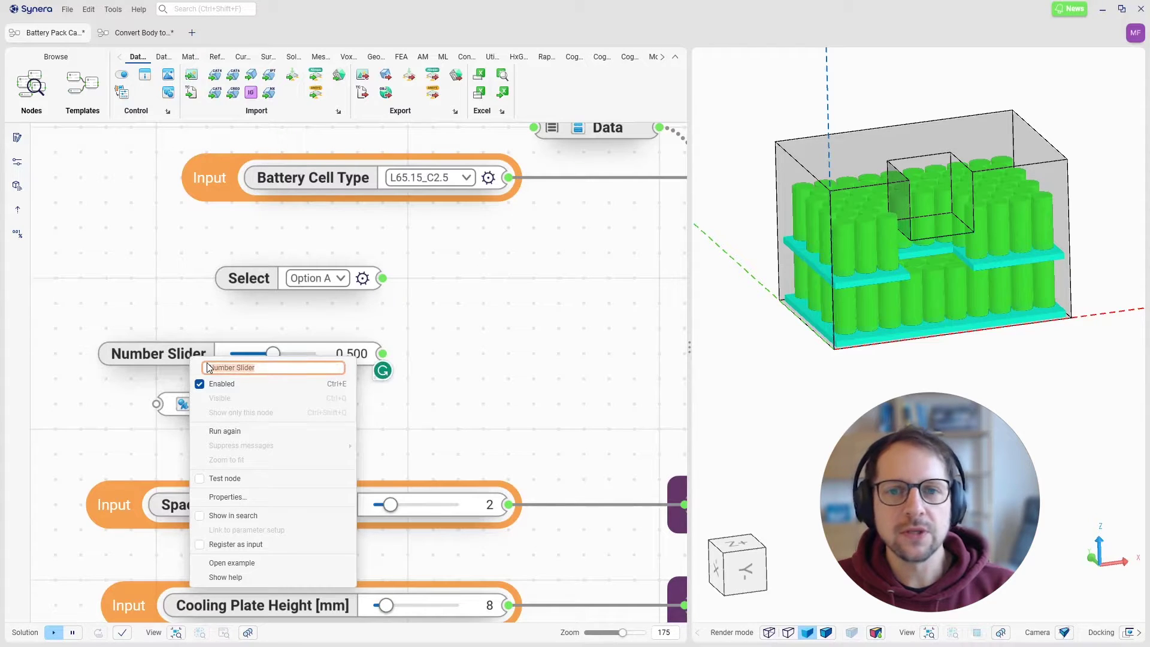
pyautogui.write('Distance')
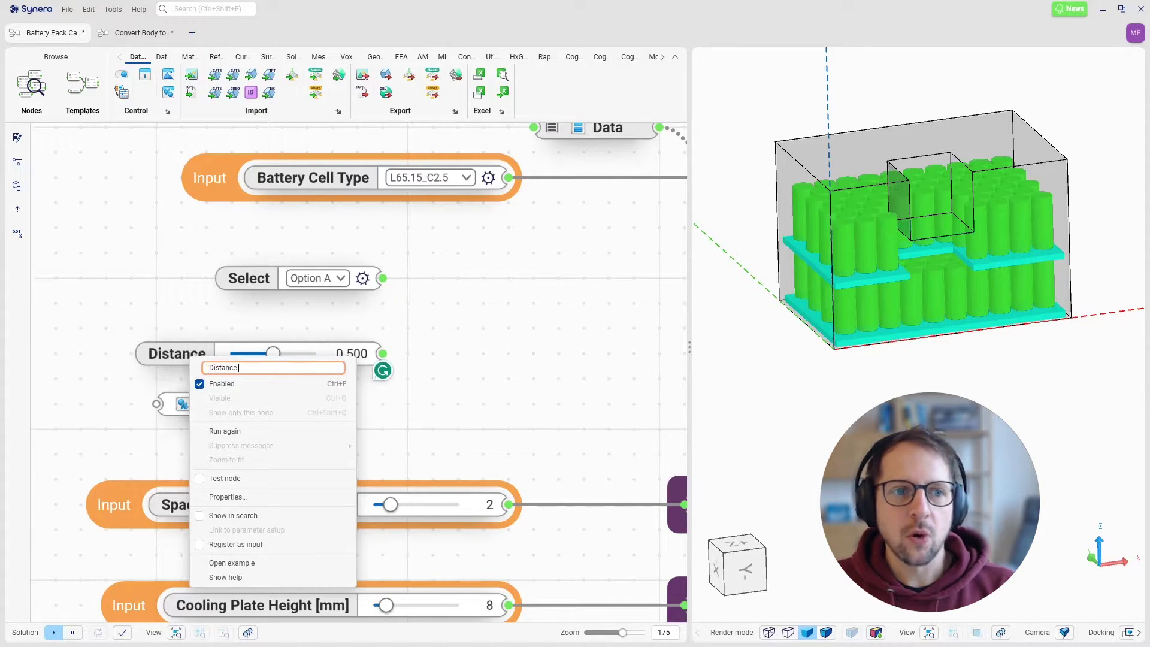
pyautogui.write(' x')
pyautogui.press('Return')
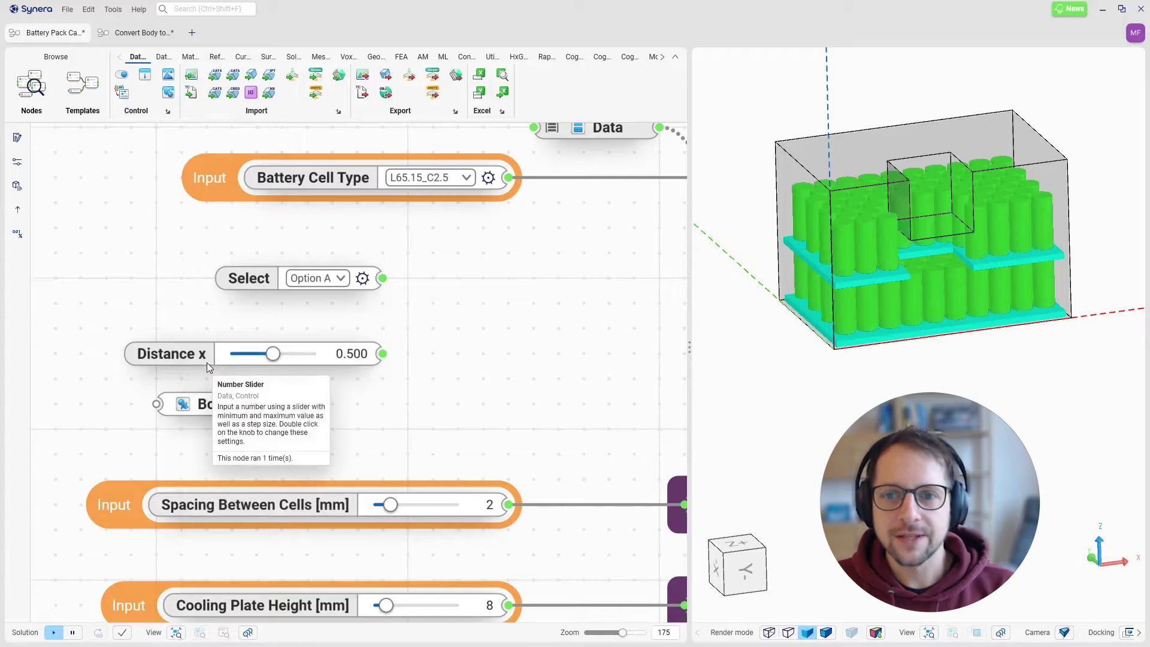
pyautogui.scroll(-3, 388, 418)
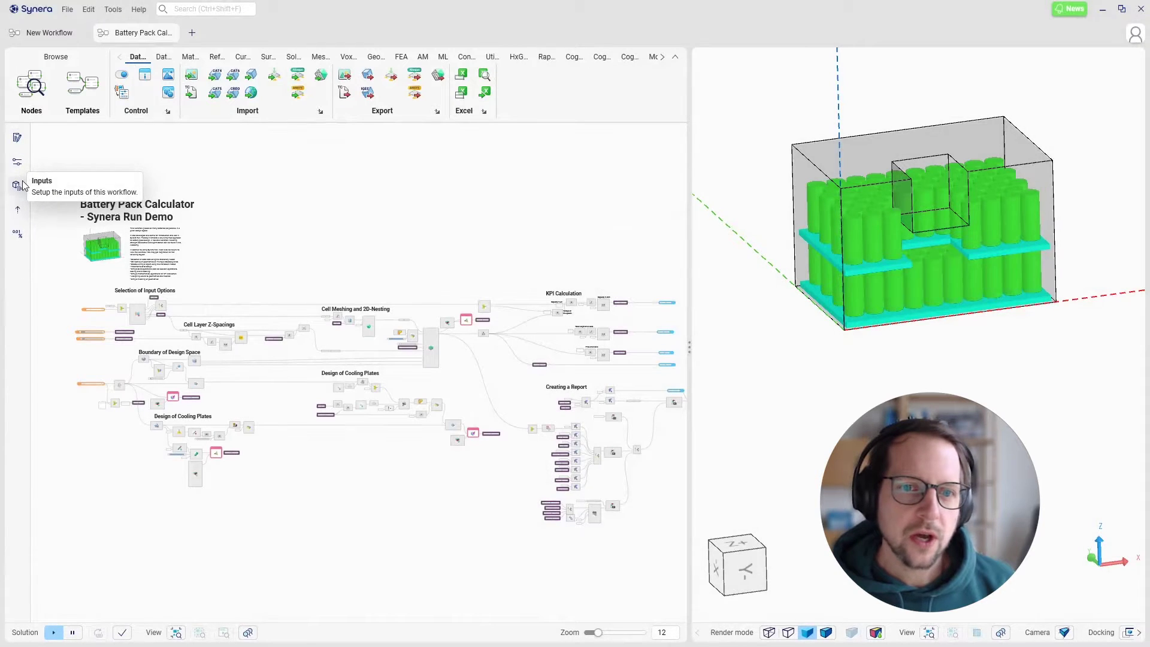
# Review the workflow's name and description in its properties
pyautogui.click(19, 139)
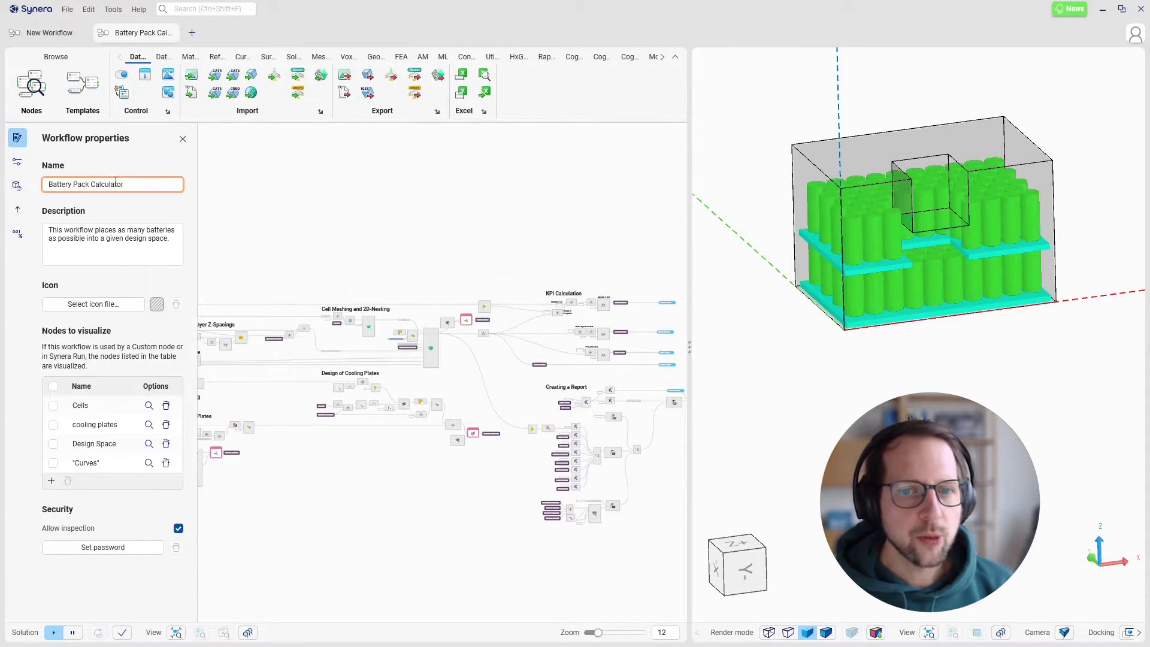
pyautogui.moveTo(125, 184); pyautogui.dragTo(46, 185)
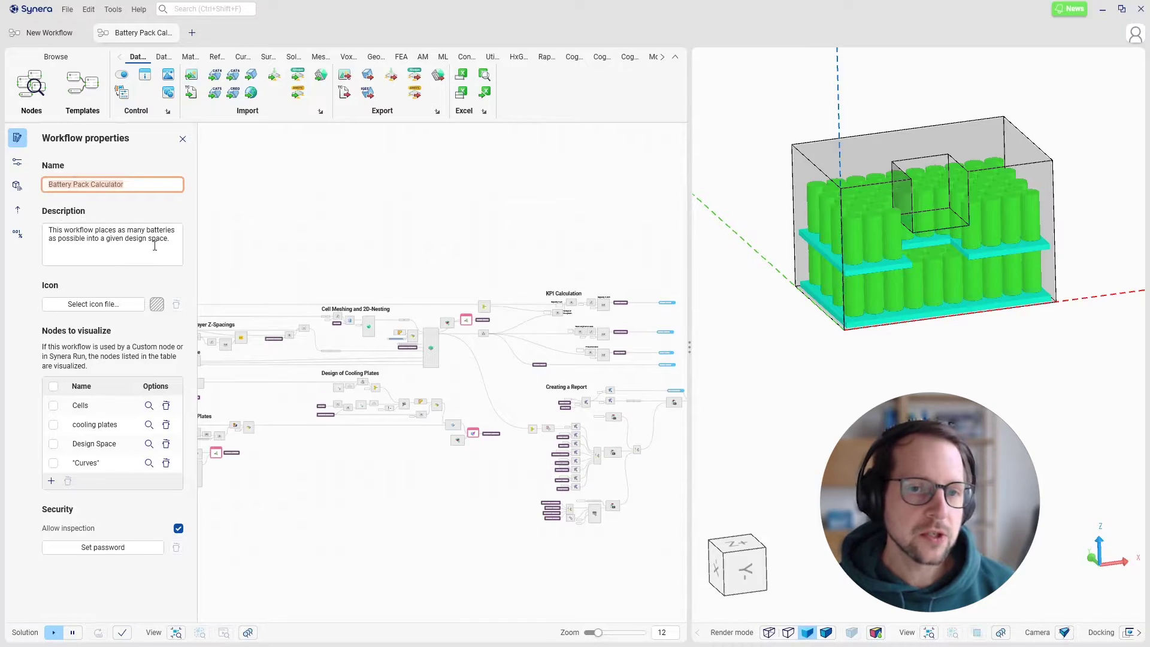
pyautogui.moveTo(170, 238); pyautogui.dragTo(45, 228)
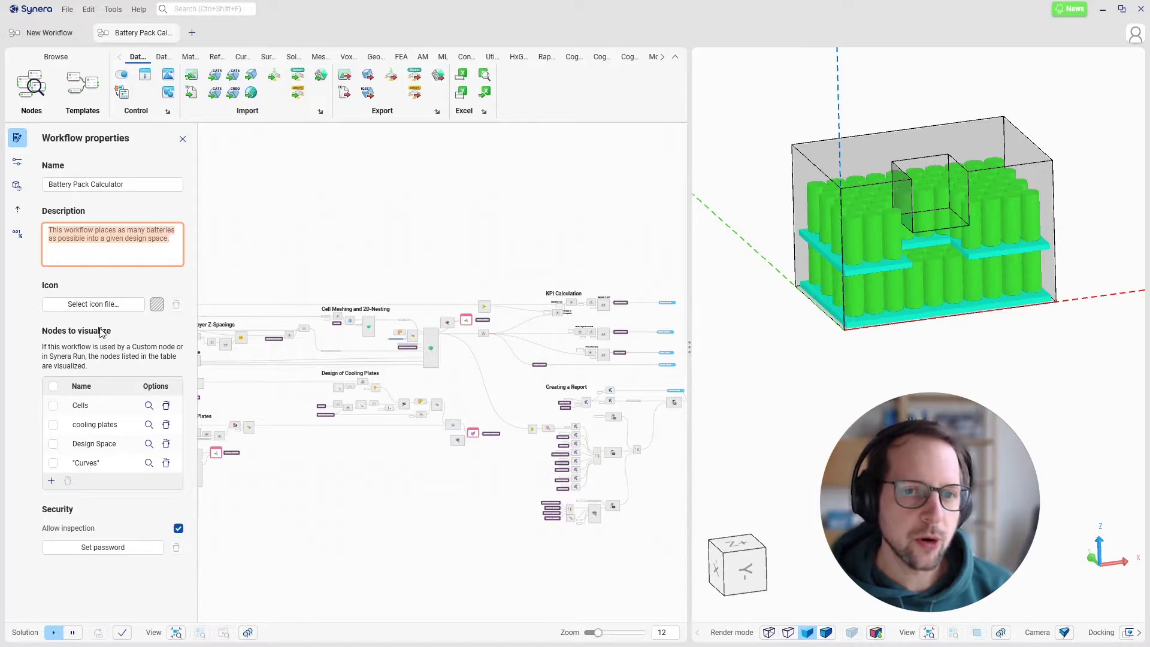
# Review the workflow's list of registered inputs and compare it with the input nodes on the canvas
pyautogui.click(17, 163)
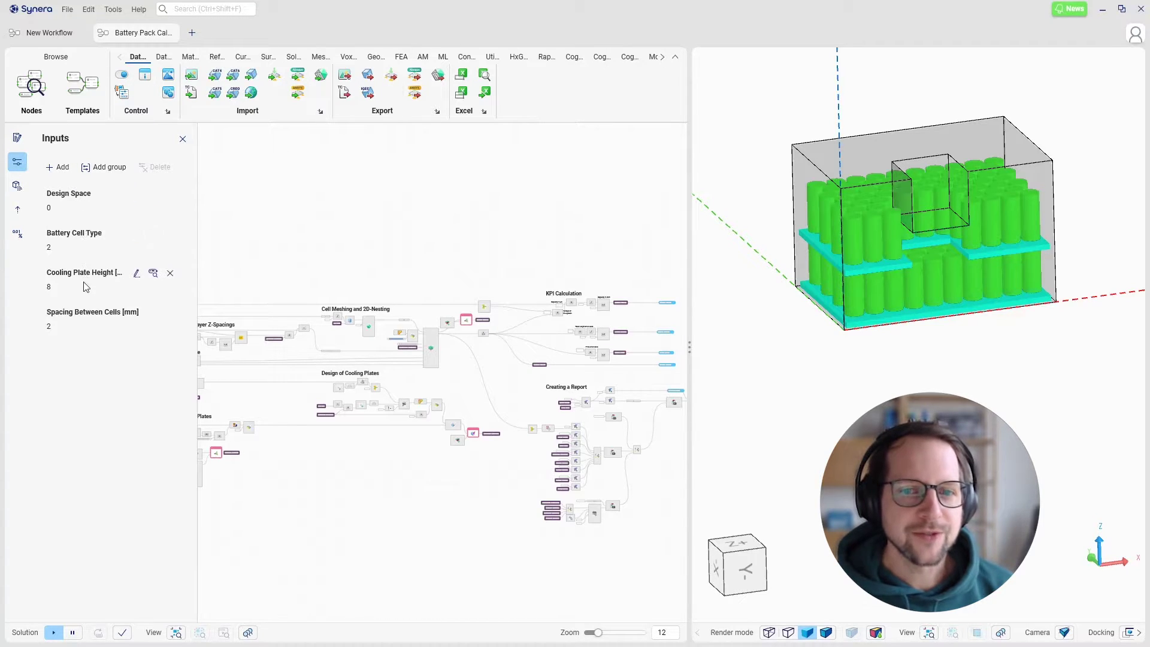
pyautogui.moveTo(85, 313)
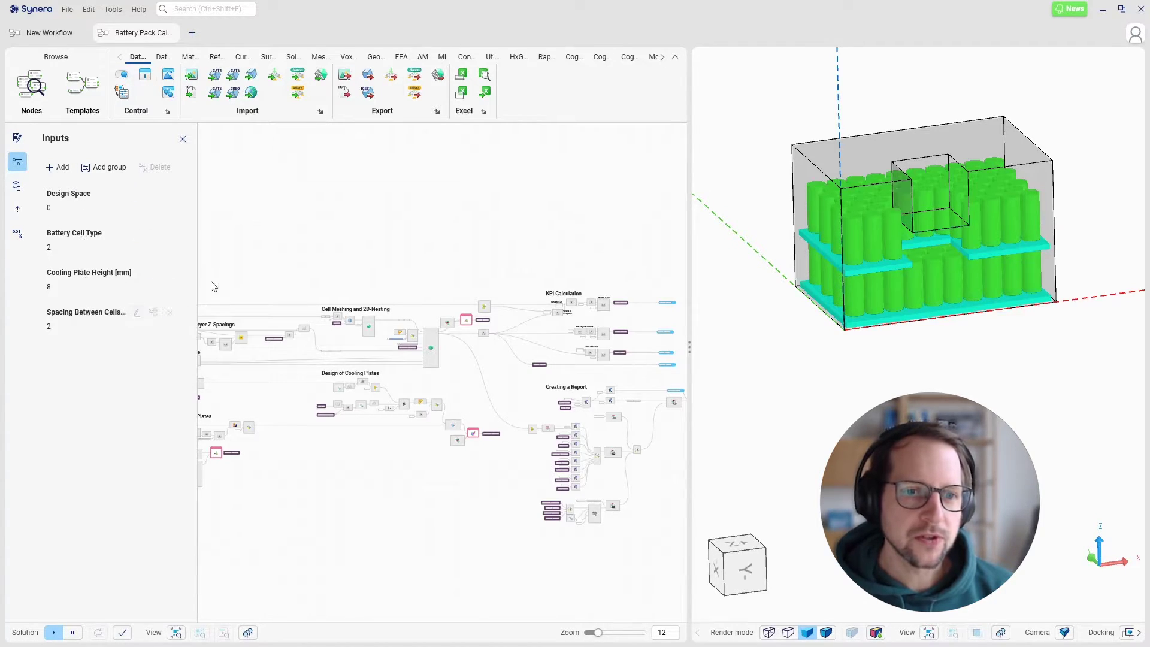
pyautogui.moveTo(227, 268); pyautogui.dragTo(430, 256, button='middle')
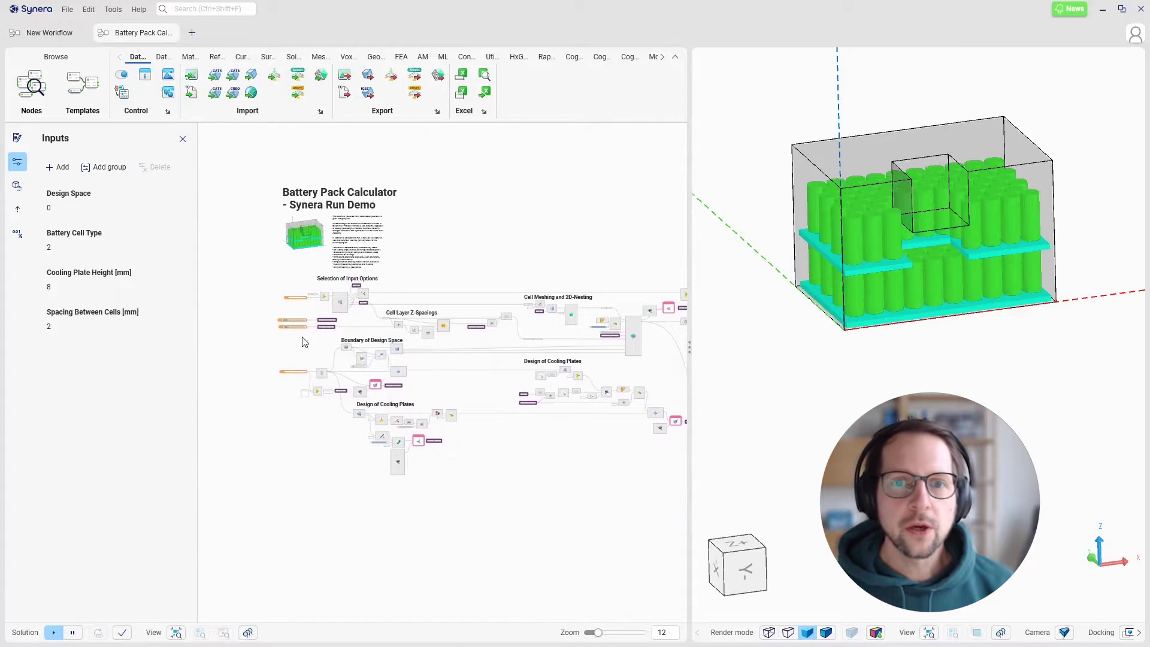
pyautogui.scroll(10, 303, 340)
pyautogui.scroll(3, 353, 394)
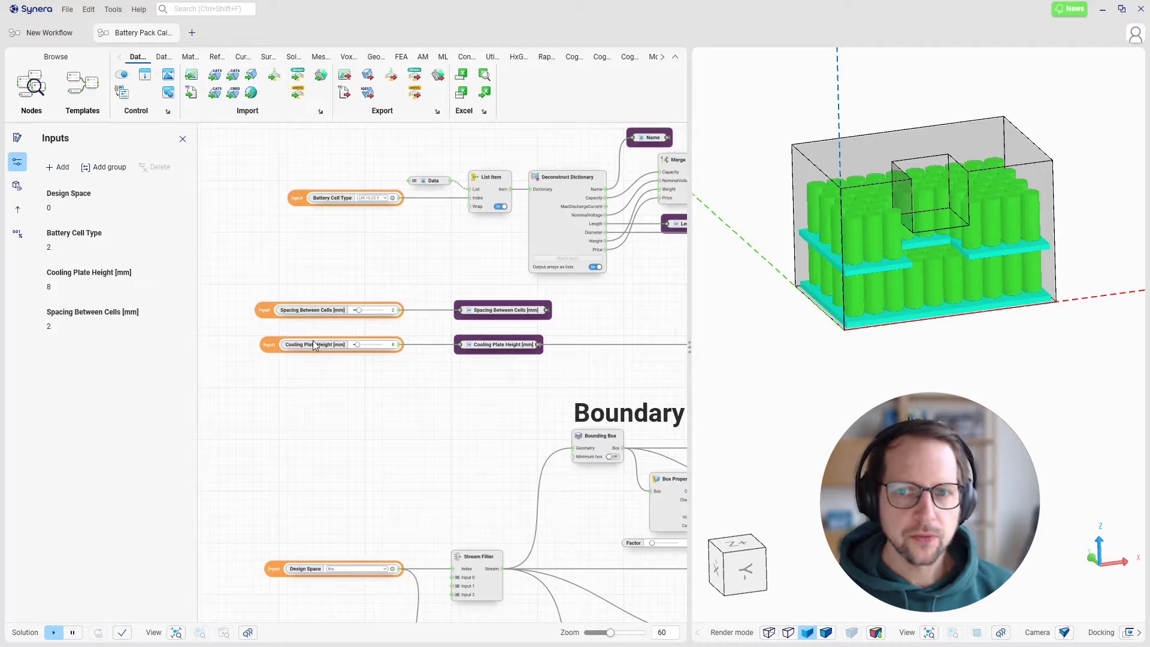
# Group the Cooling Plate Height [mm] and Spacing Between Cells [mm] inputs under the name My group, expanded by default
pyautogui.click(93, 323)
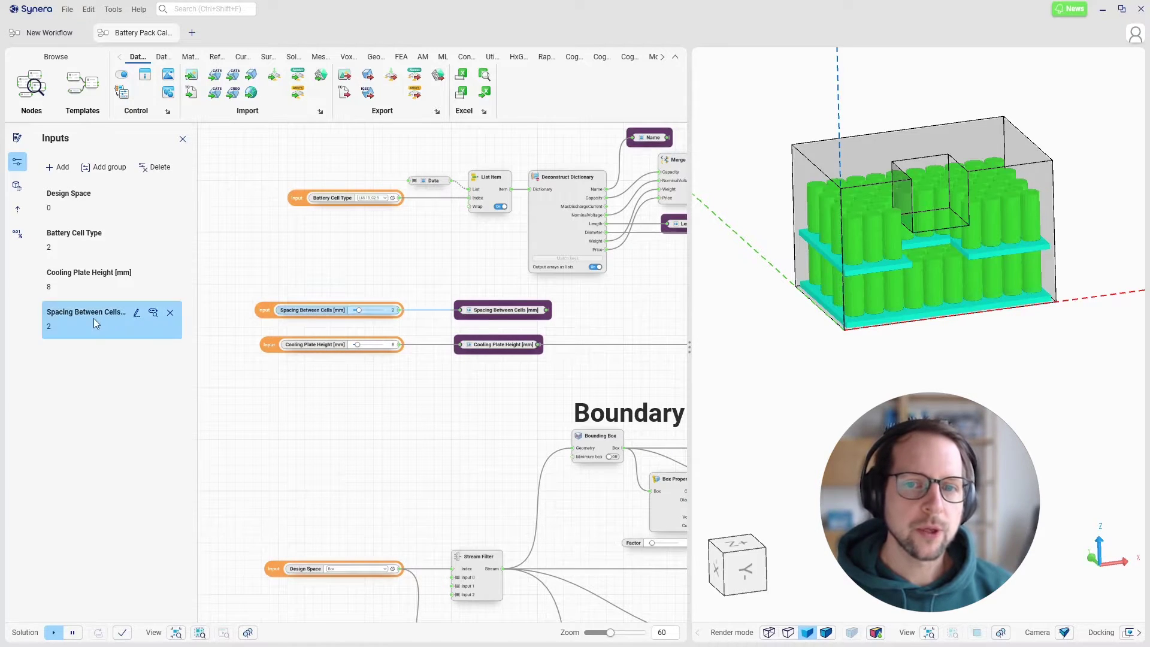
pyautogui.moveTo(93, 323)
pyautogui.mouseDown()
pyautogui.moveTo(92, 257)
pyautogui.moveTo(88, 325)
pyautogui.mouseUp()
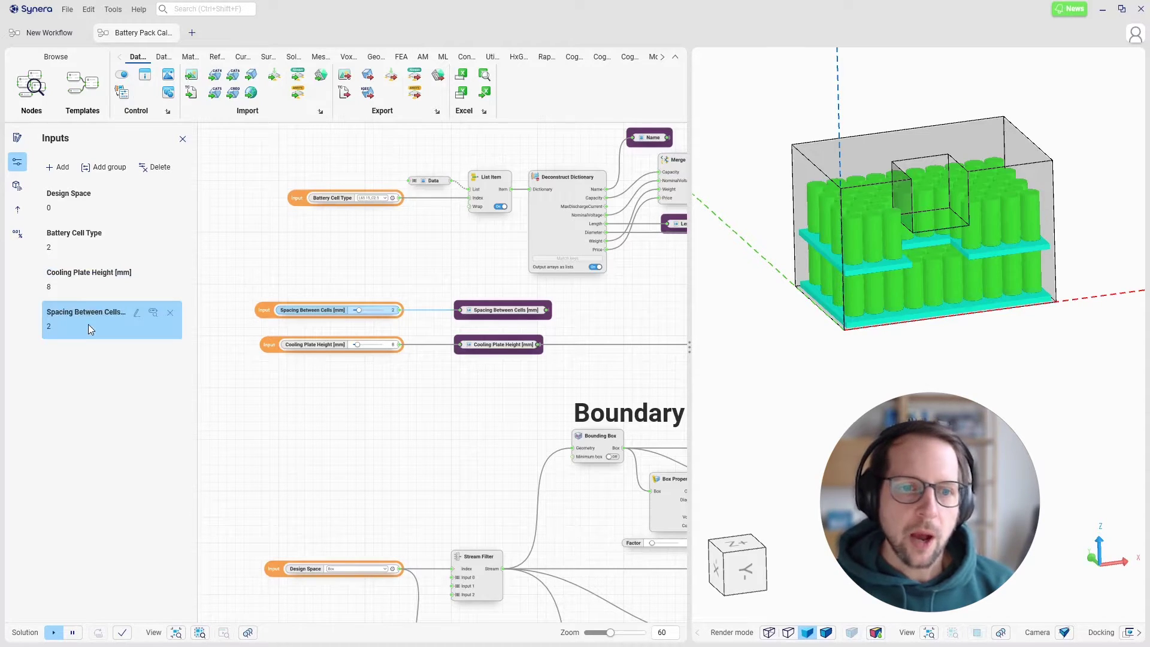
pyautogui.keyDown('ctrl'); pyautogui.click(85, 289); pyautogui.keyUp('ctrl')
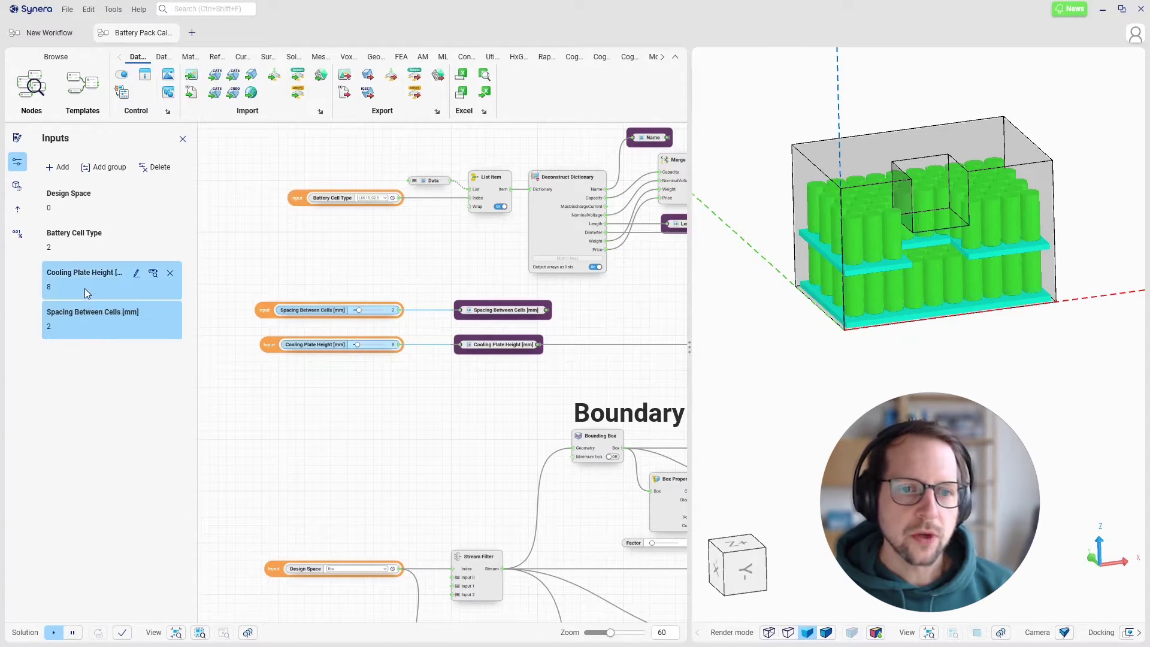
pyautogui.moveTo(85, 289); pyautogui.dragTo(80, 323)
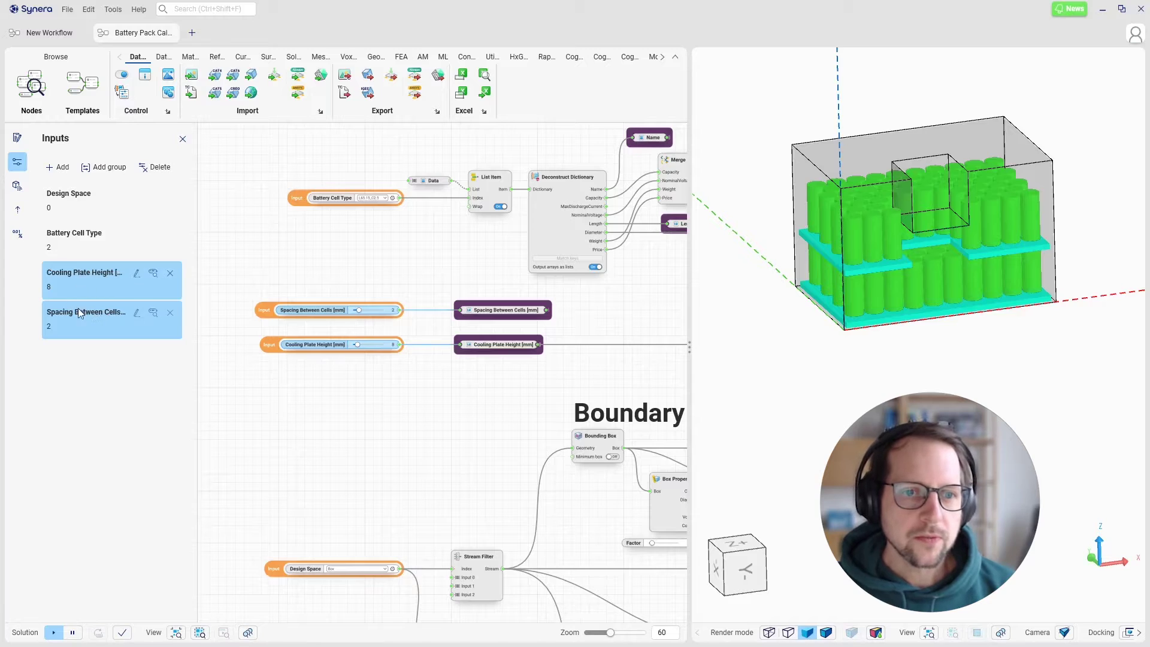
pyautogui.click(110, 173)
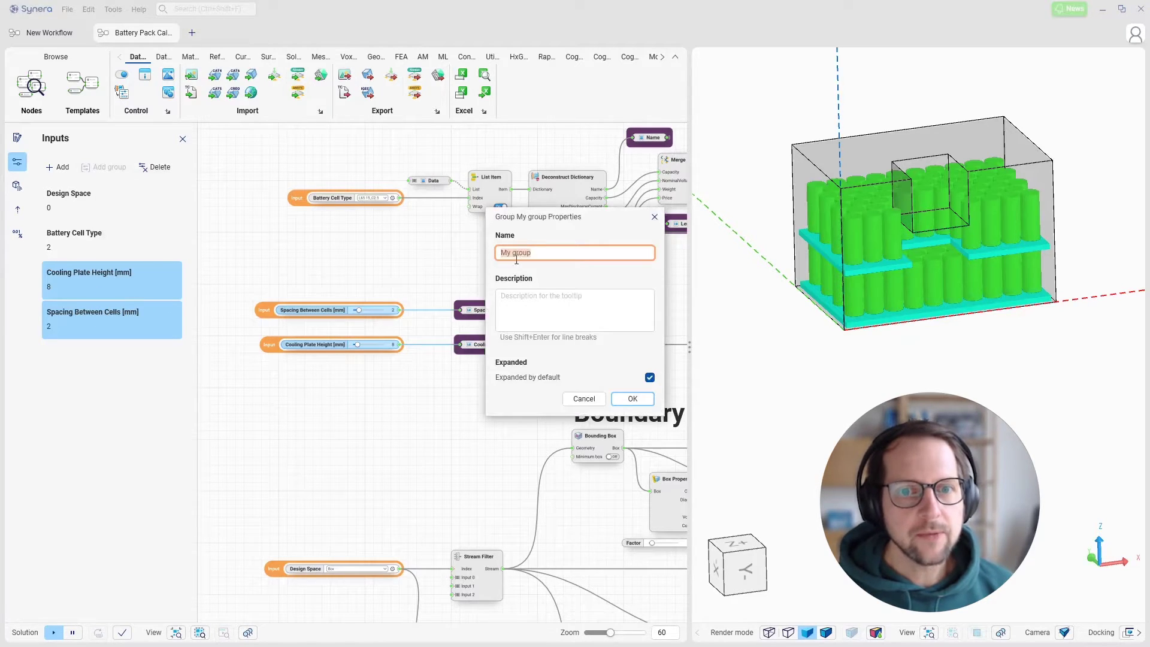
pyautogui.click(511, 296)
pyautogui.click(626, 398)
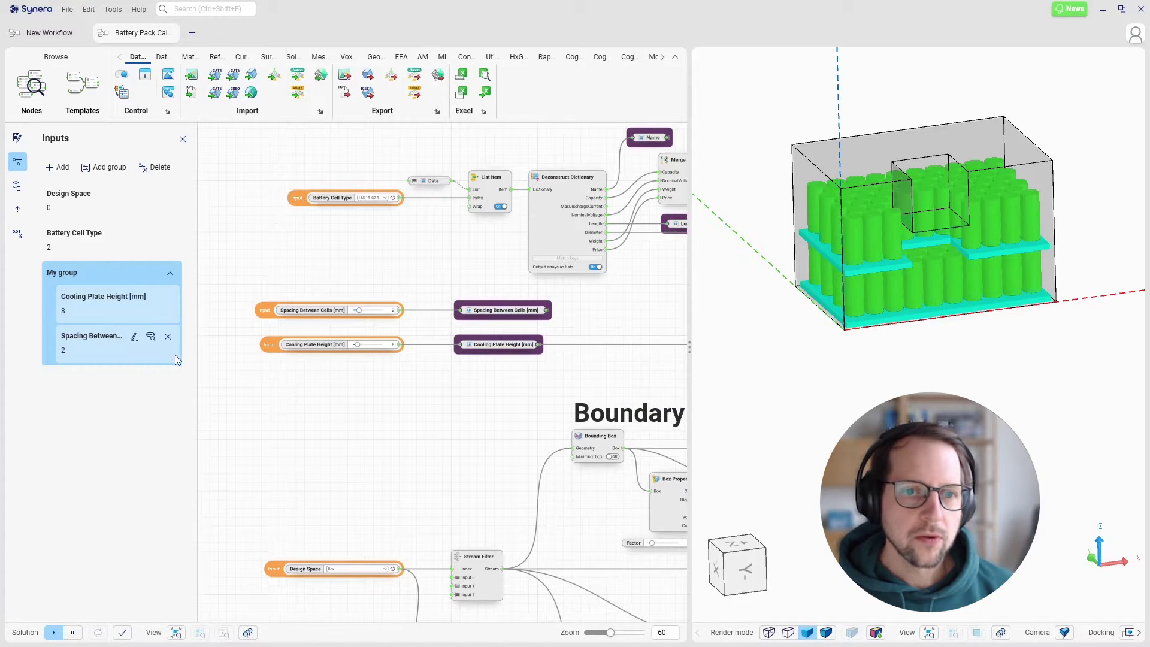
# Switch to Synera Run in the browser and collapse My group in the Battery Pack Calculator's inputs
pyautogui.moveTo(1149, 256); pyautogui.dragTo(948, 1)
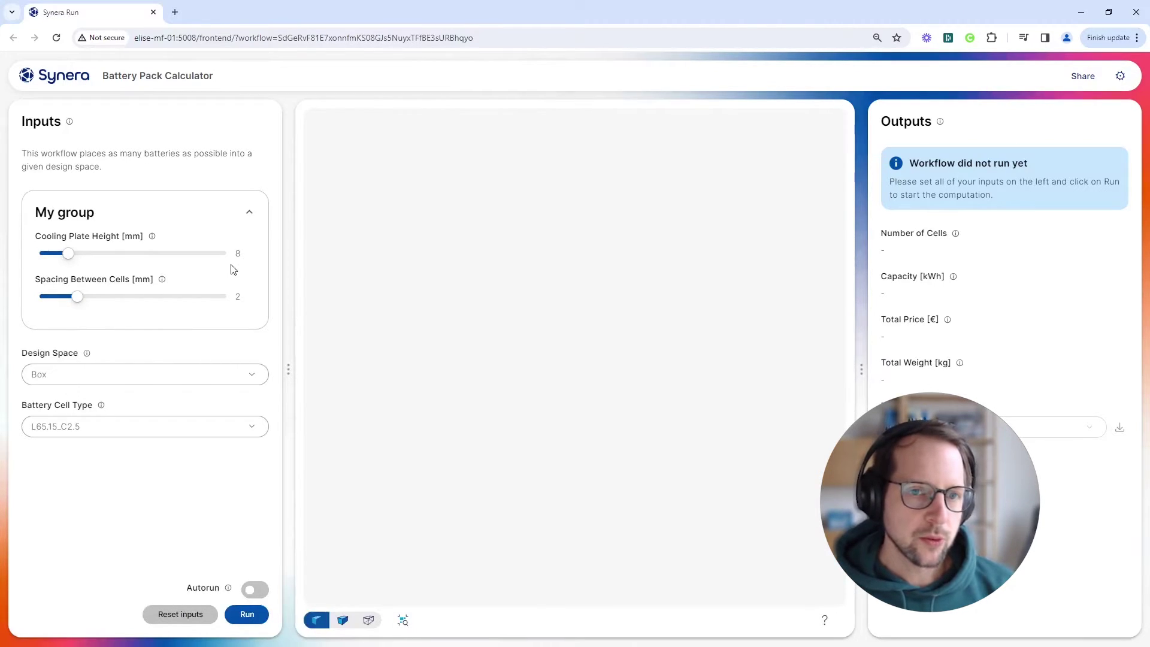
pyautogui.click(250, 219)
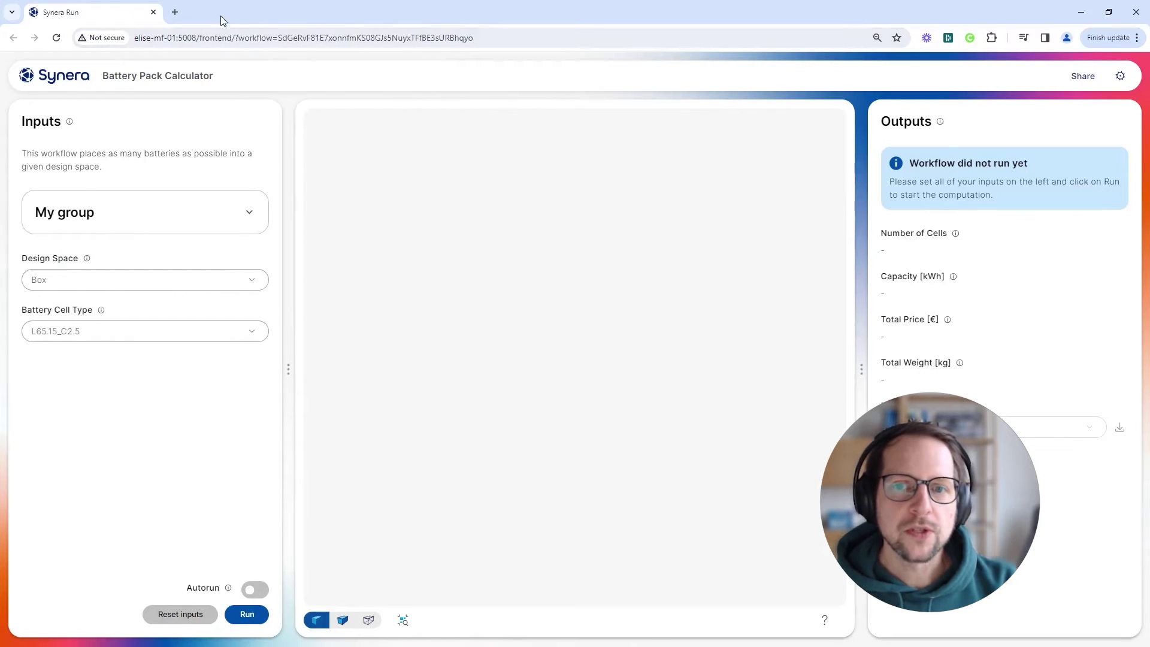
# Switch back to Synera, show the inputs of My group on the canvas and ungroup them
pyautogui.moveTo(220, 15); pyautogui.dragTo(1149, 156)
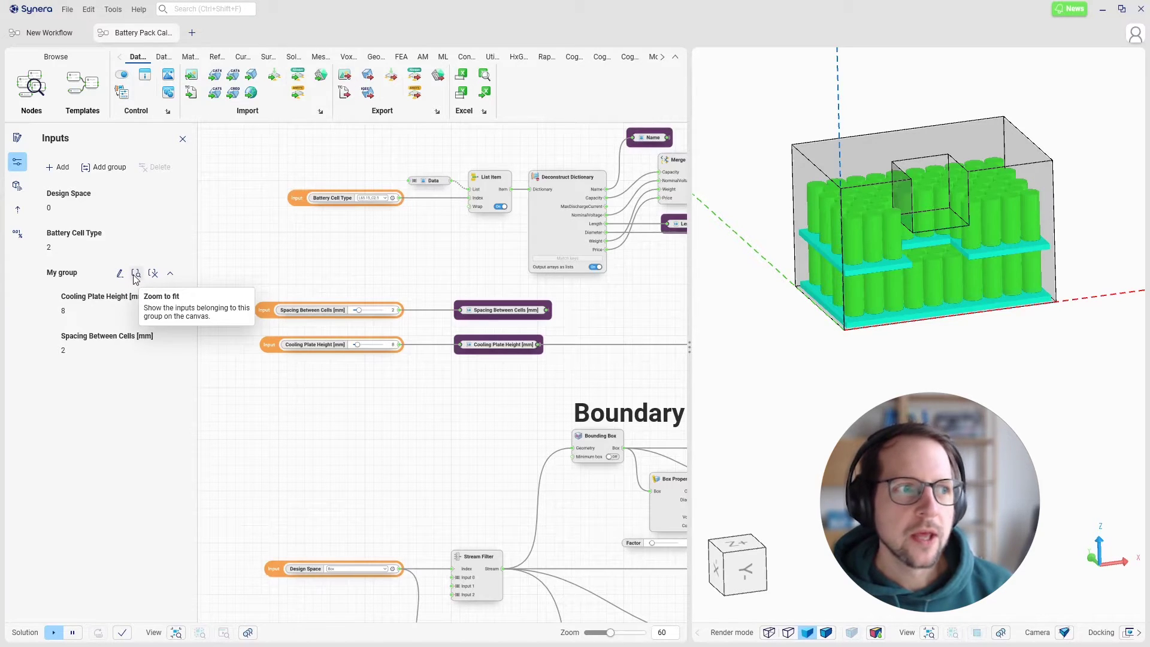
pyautogui.click(136, 274)
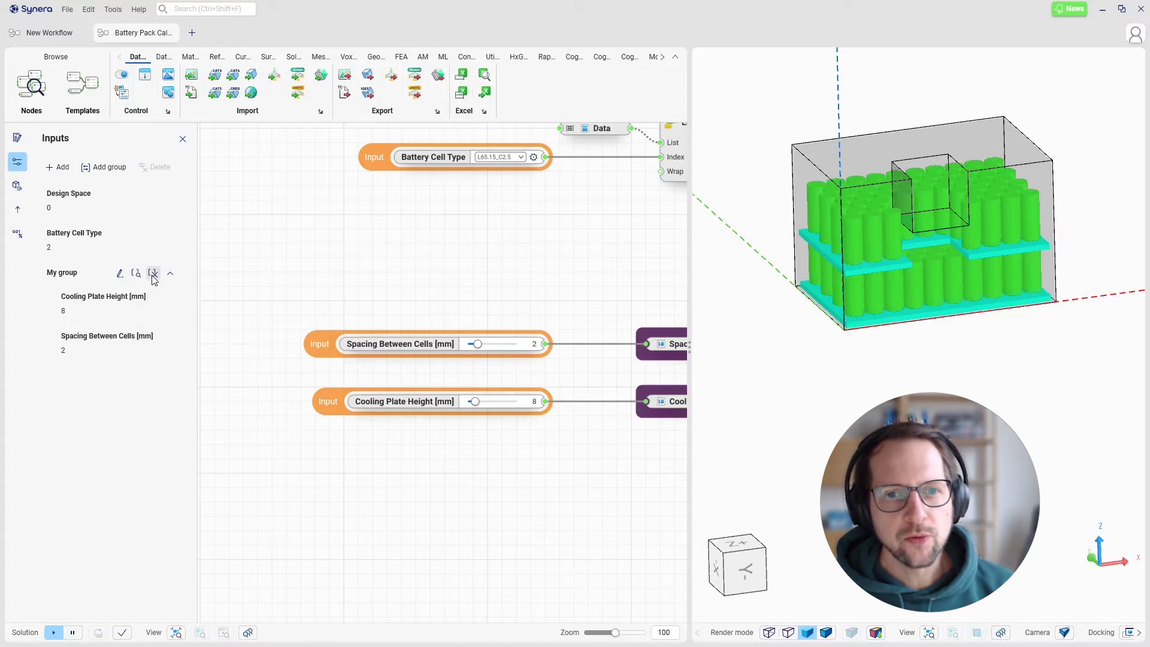
pyautogui.click(154, 274)
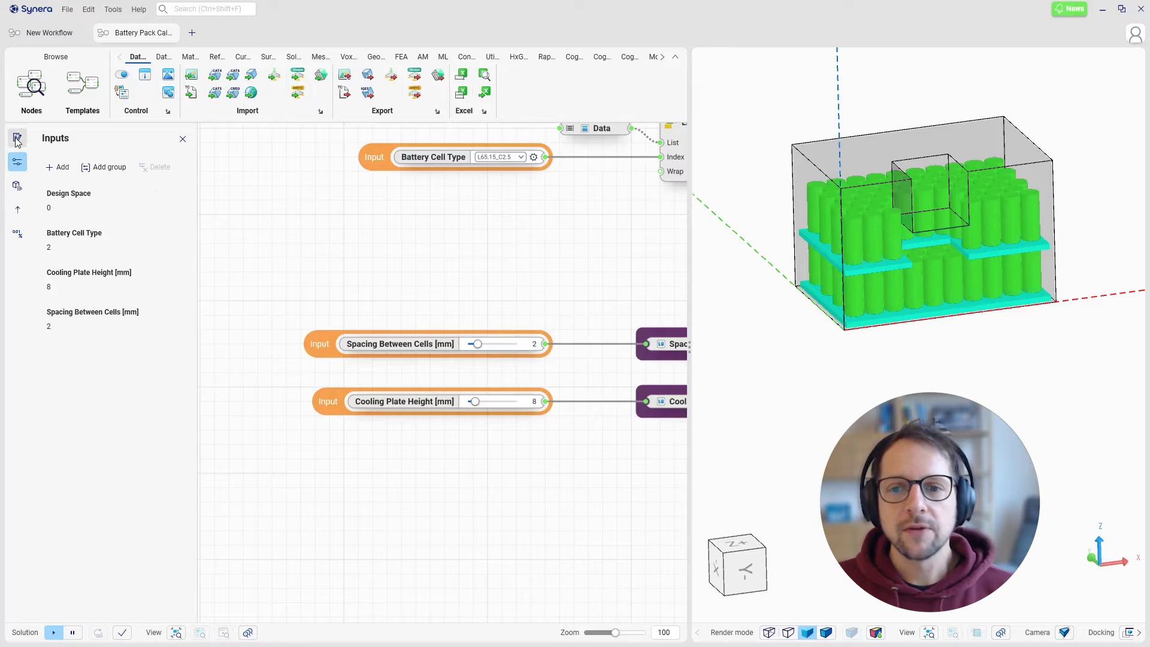
# Review the workflow's nodes to visualize, highlight the Cells node, and inspect the selection of further nodes without adding any
pyautogui.click(17, 140)
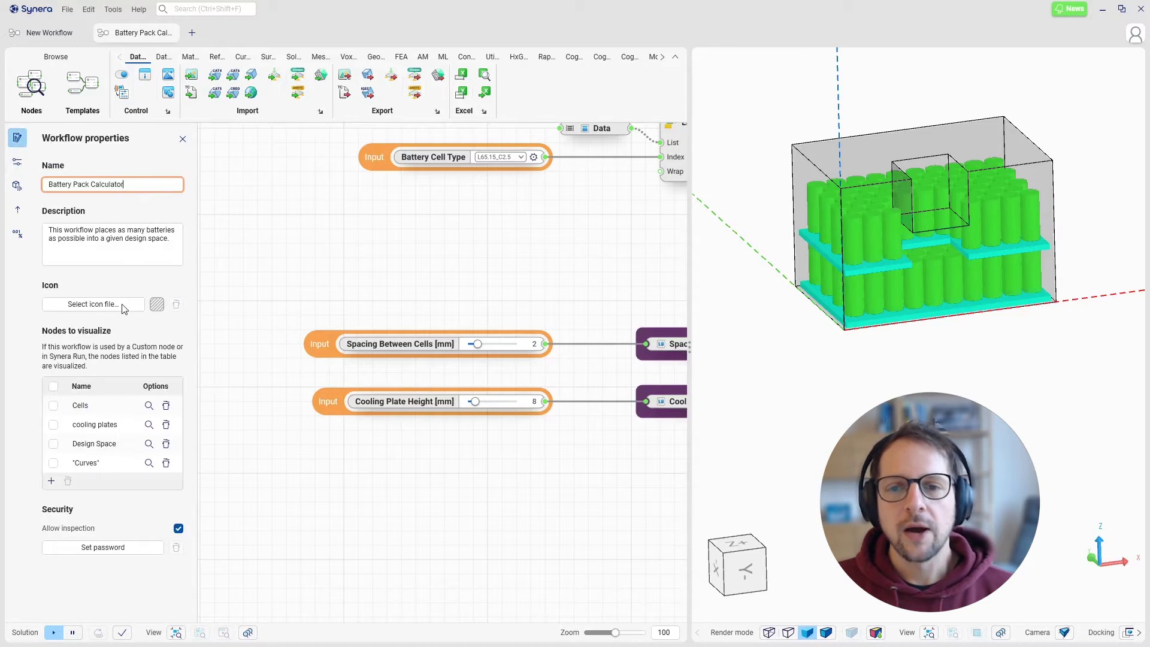
pyautogui.moveTo(573, 428); pyautogui.dragTo(359, 488, button='middle')
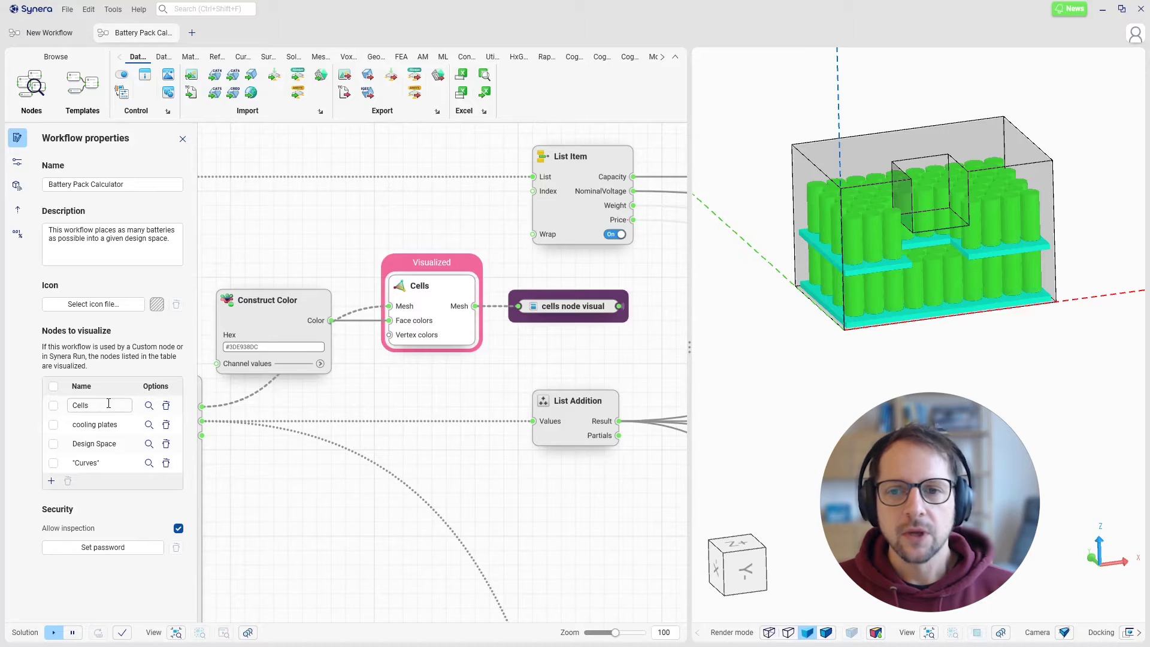
pyautogui.click(53, 405)
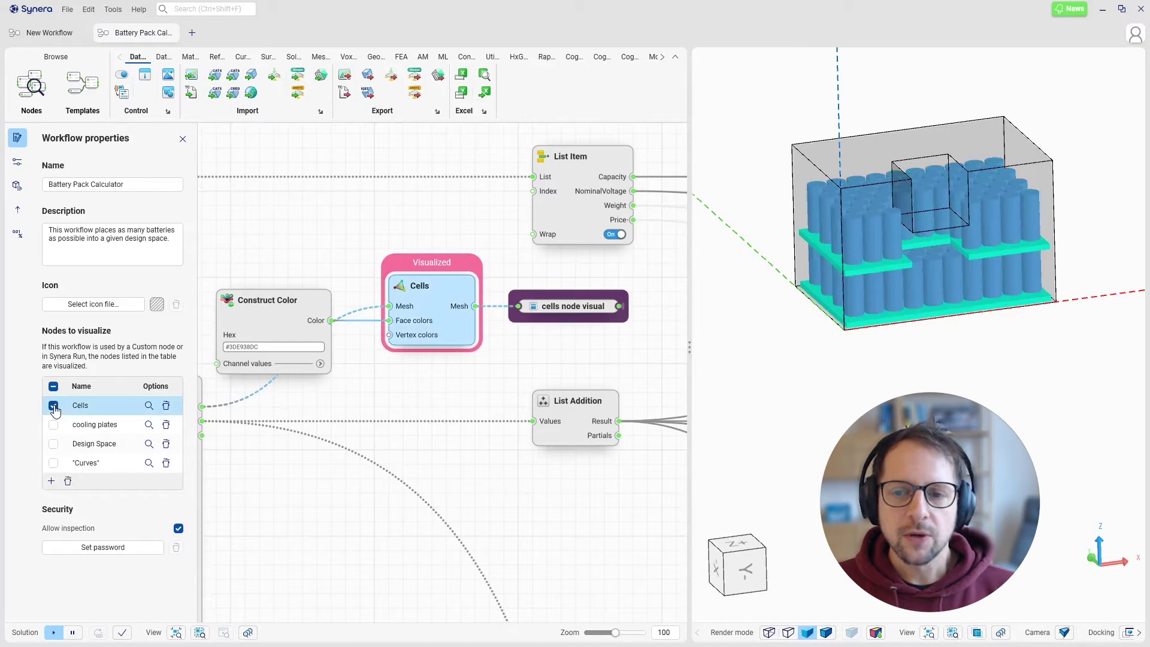
pyautogui.click(54, 406)
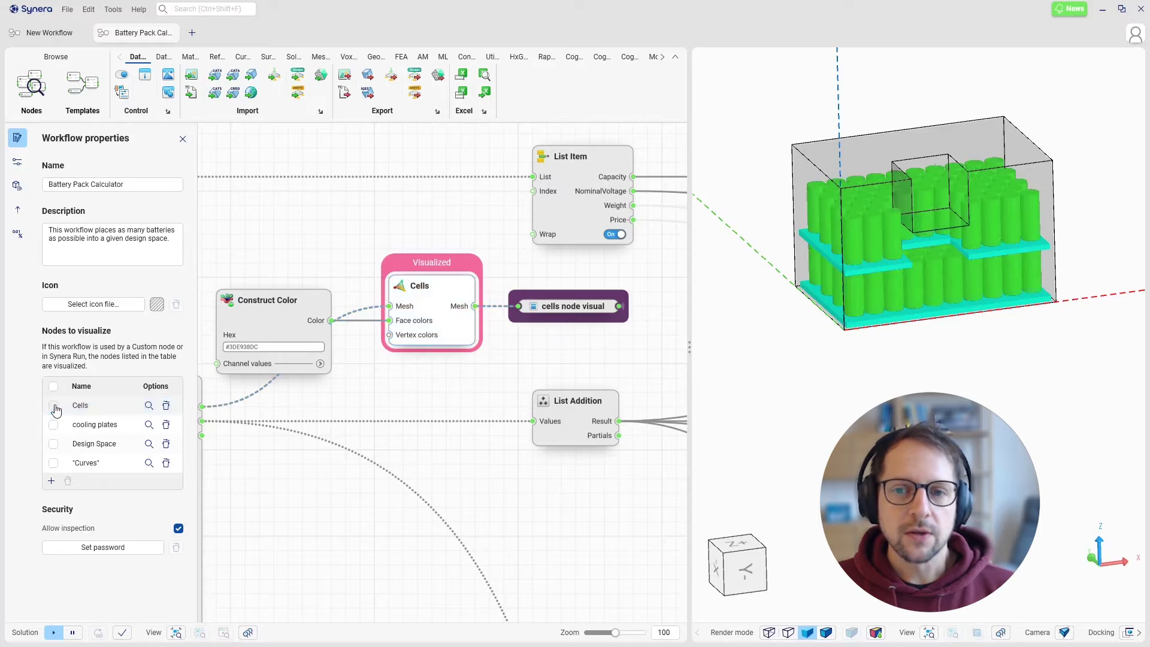
pyautogui.click(51, 481)
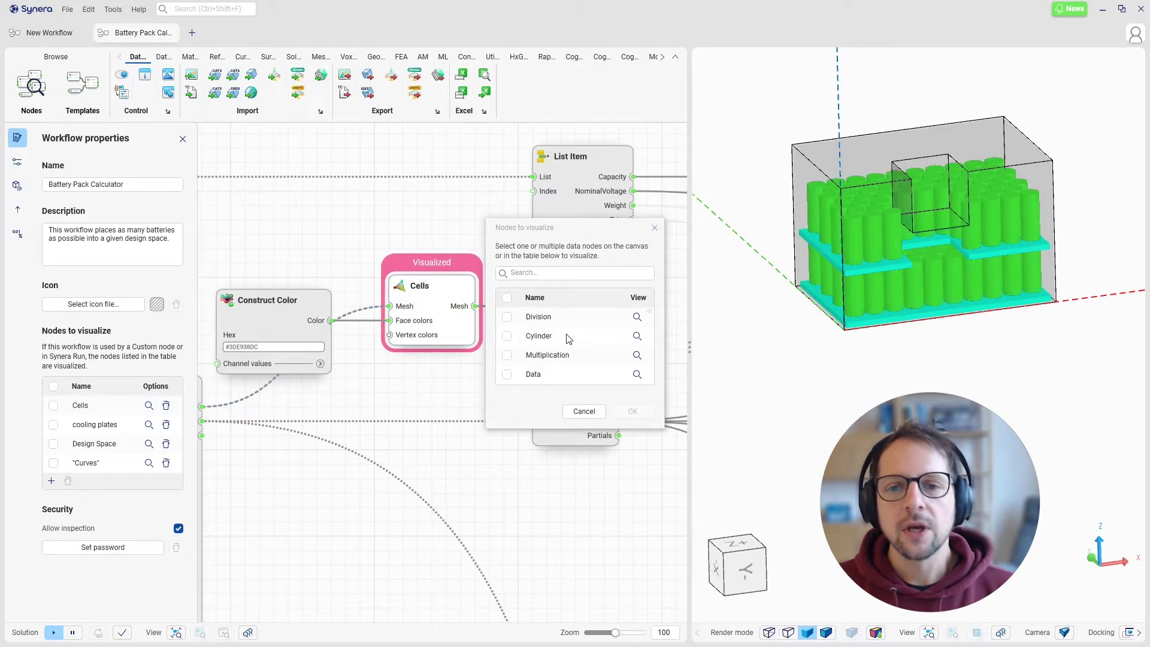
pyautogui.click(583, 411)
# Add a Body container node between the Total Weight [kg] and Total Price [€] output nodes
pyautogui.scroll(-5, 501, 386)
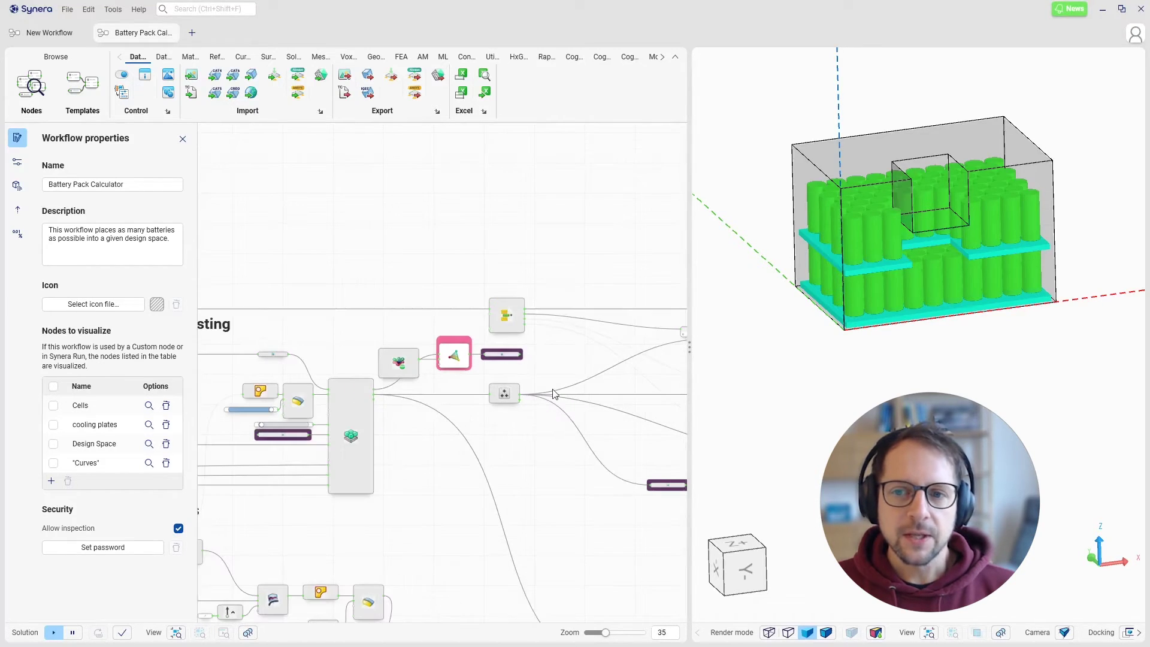
pyautogui.moveTo(418, 384); pyautogui.dragTo(200, 380, button='middle')
pyautogui.moveTo(683, 378); pyautogui.dragTo(599, 377, button='middle')
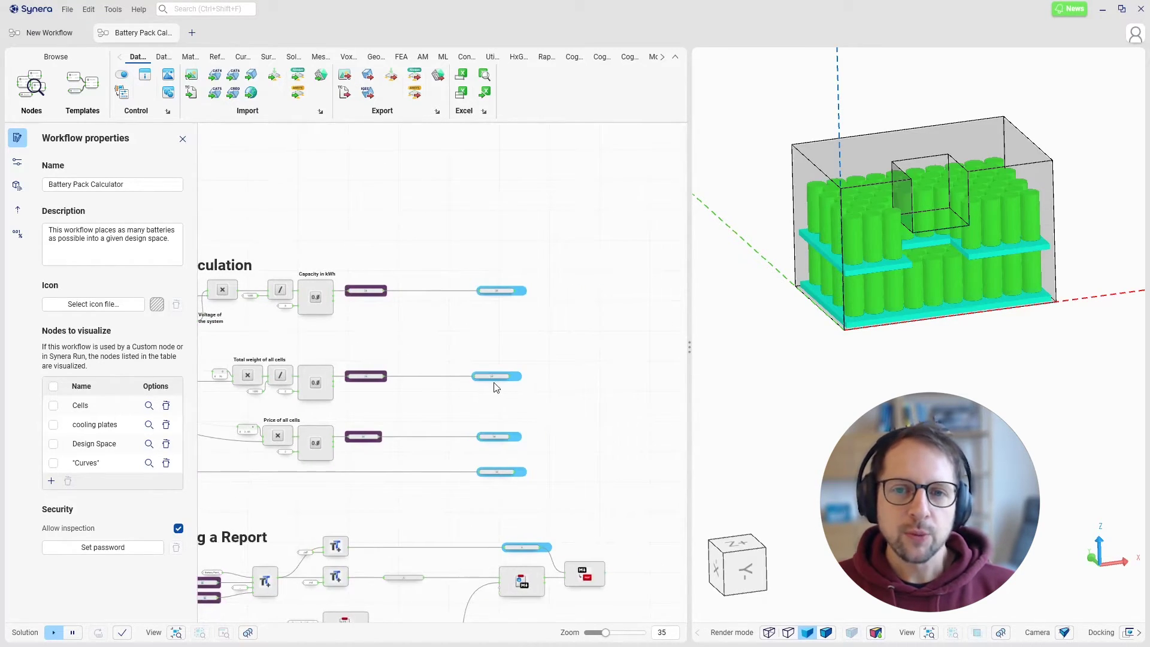
pyautogui.scroll(5, 495, 387)
pyautogui.scroll(1, 494, 384)
pyautogui.moveTo(514, 399); pyautogui.dragTo(461, 364, button='middle')
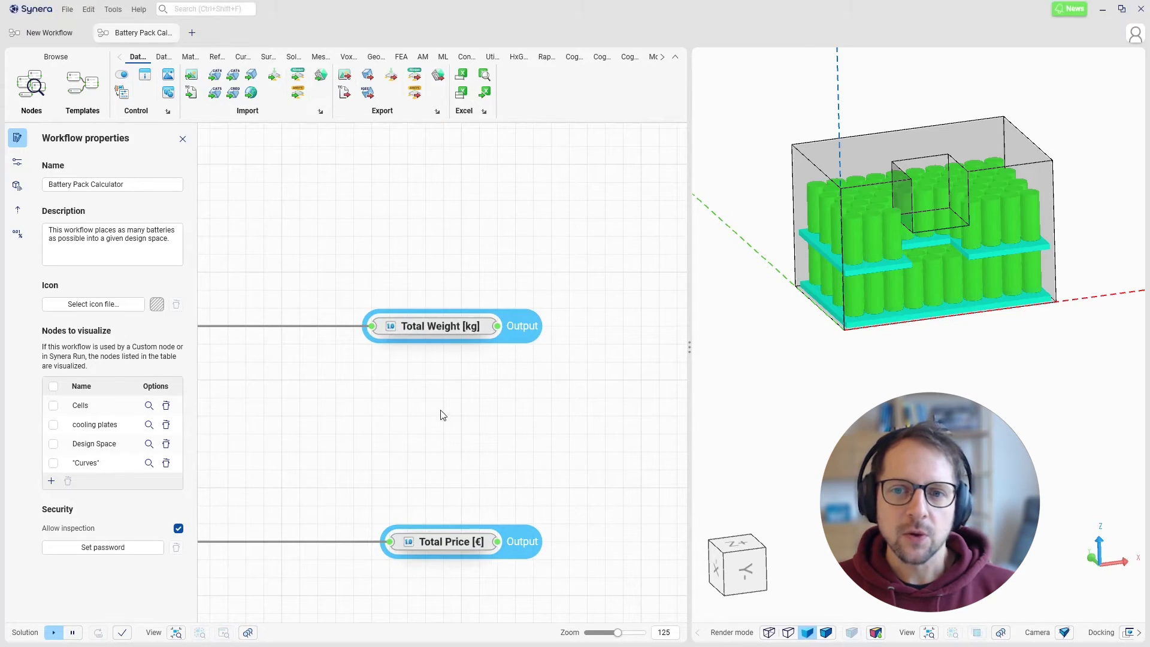
pyautogui.doubleClick(441, 412)
pyautogui.write('body')
pyautogui.click(434, 375)
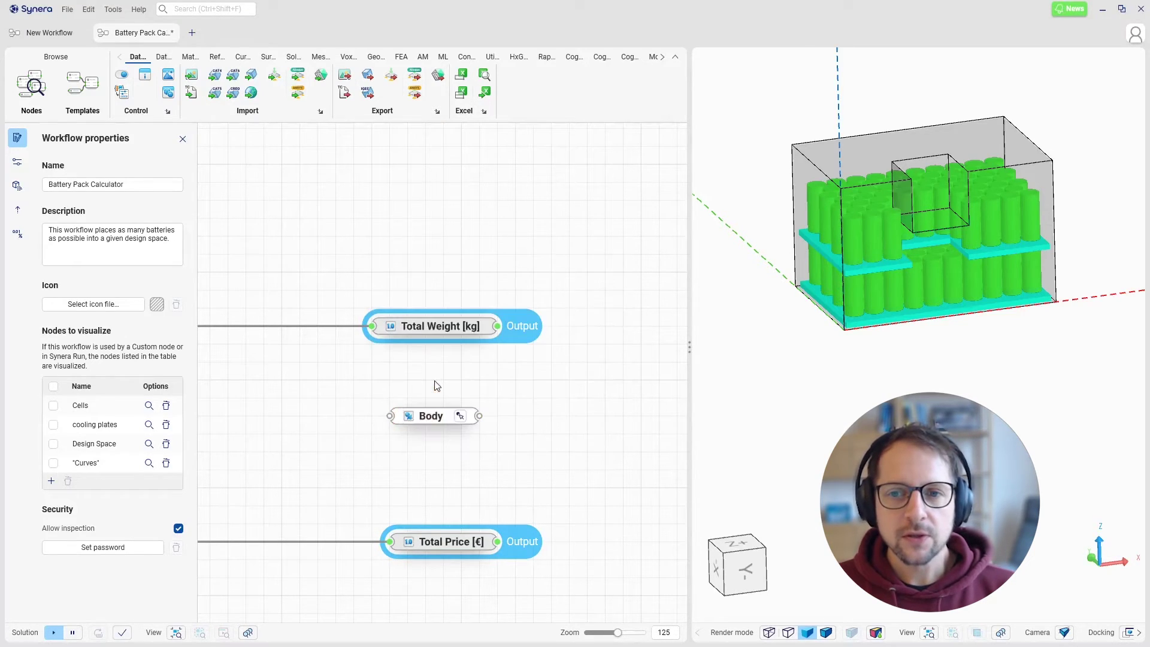
# Register the new Body container node as a workflow output
pyautogui.click(440, 416)
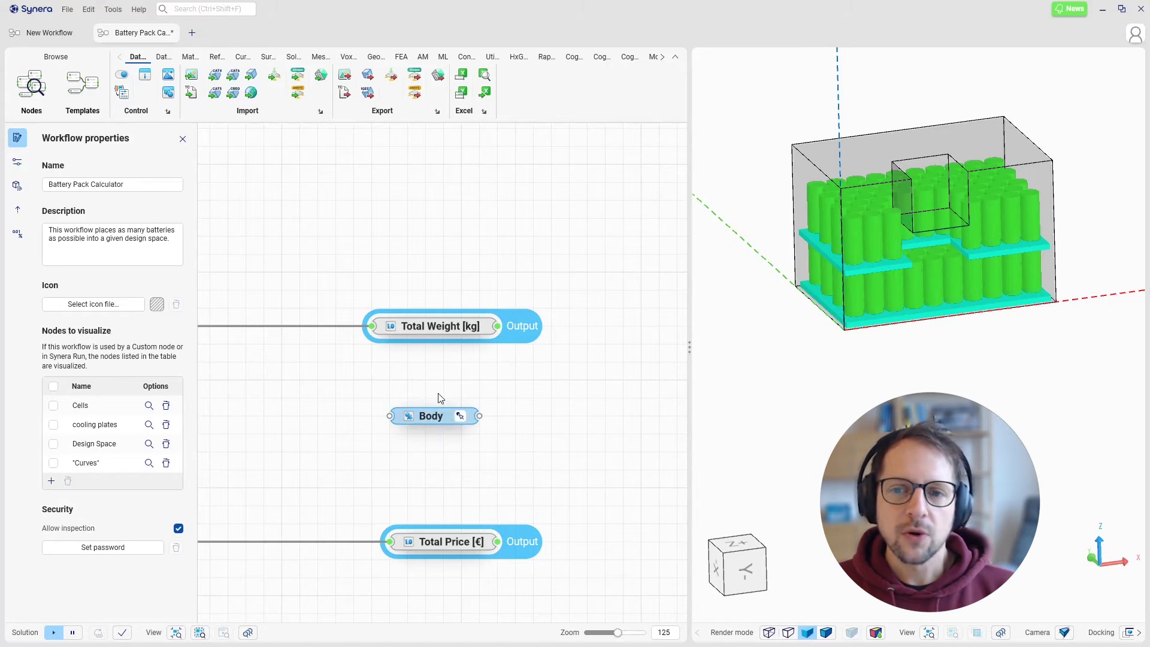
pyautogui.rightClick(453, 401)
pyautogui.moveTo(523, 496)
pyautogui.click(688, 499)
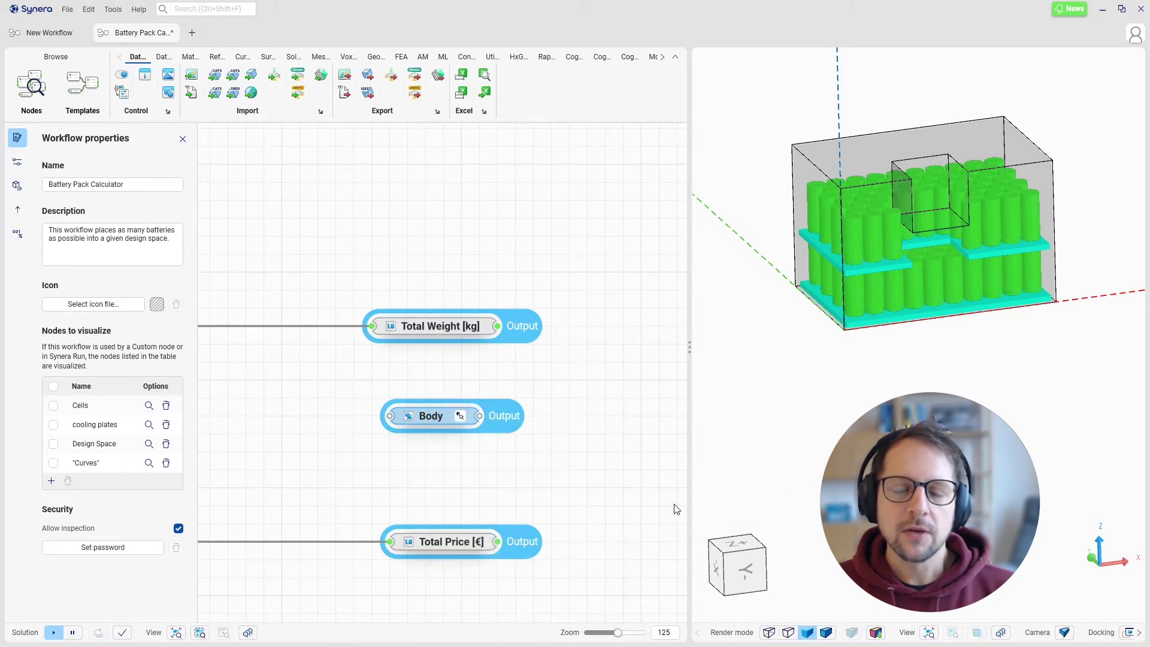
pyautogui.rightClick(435, 418)
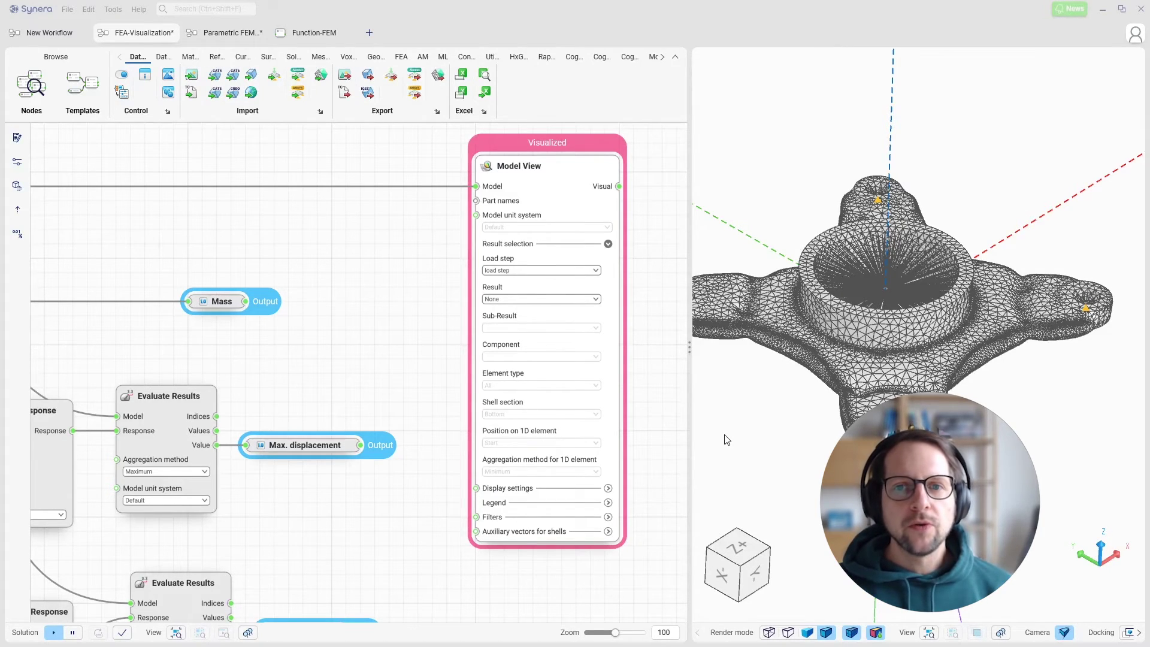
# In the FEA-Visualization workflow's Model View node, display Element maximum Von-Mises stress and change the result to Nodal displacement
pyautogui.click(566, 263)
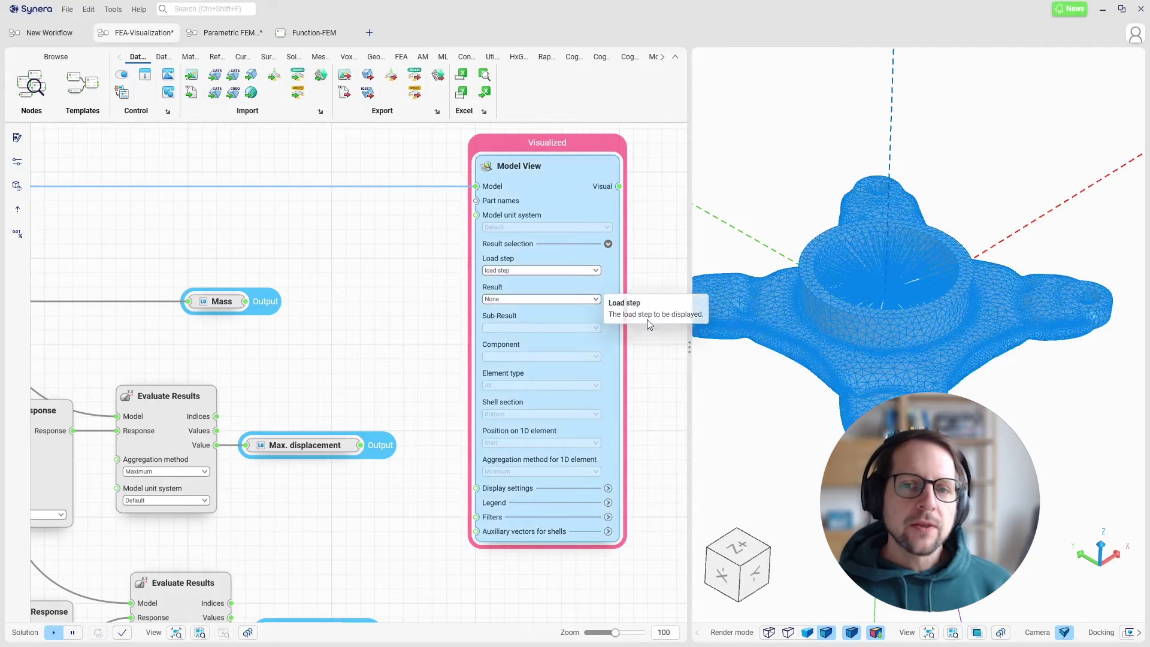
pyautogui.click(733, 418)
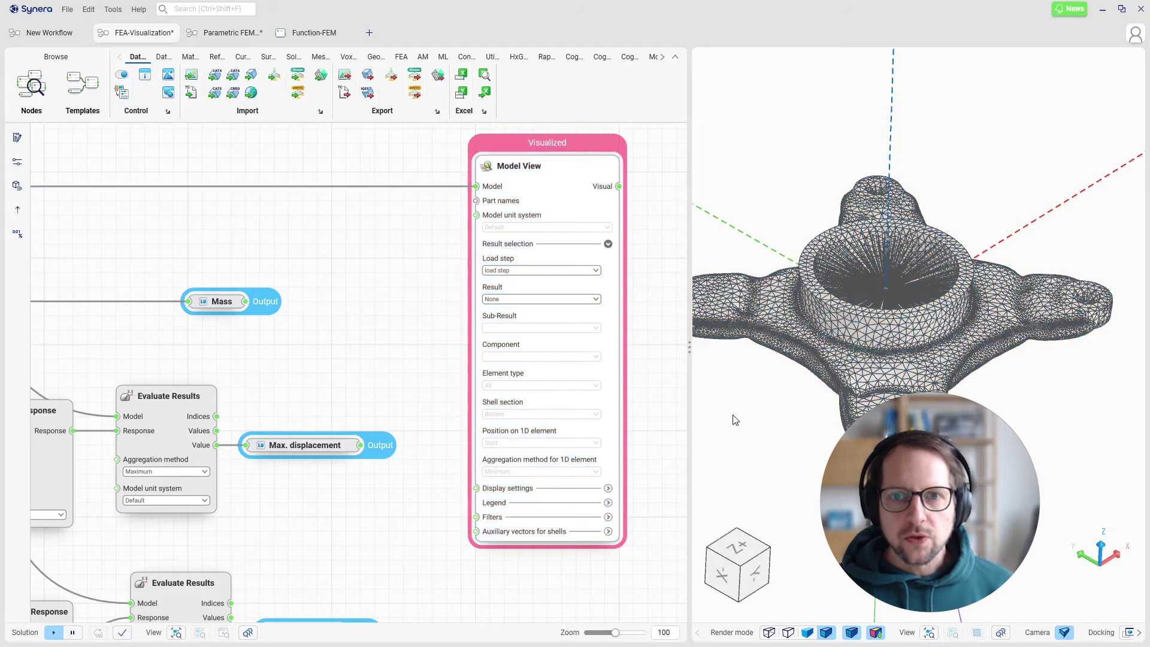
pyautogui.click(576, 270)
pyautogui.click(589, 294)
pyautogui.click(586, 300)
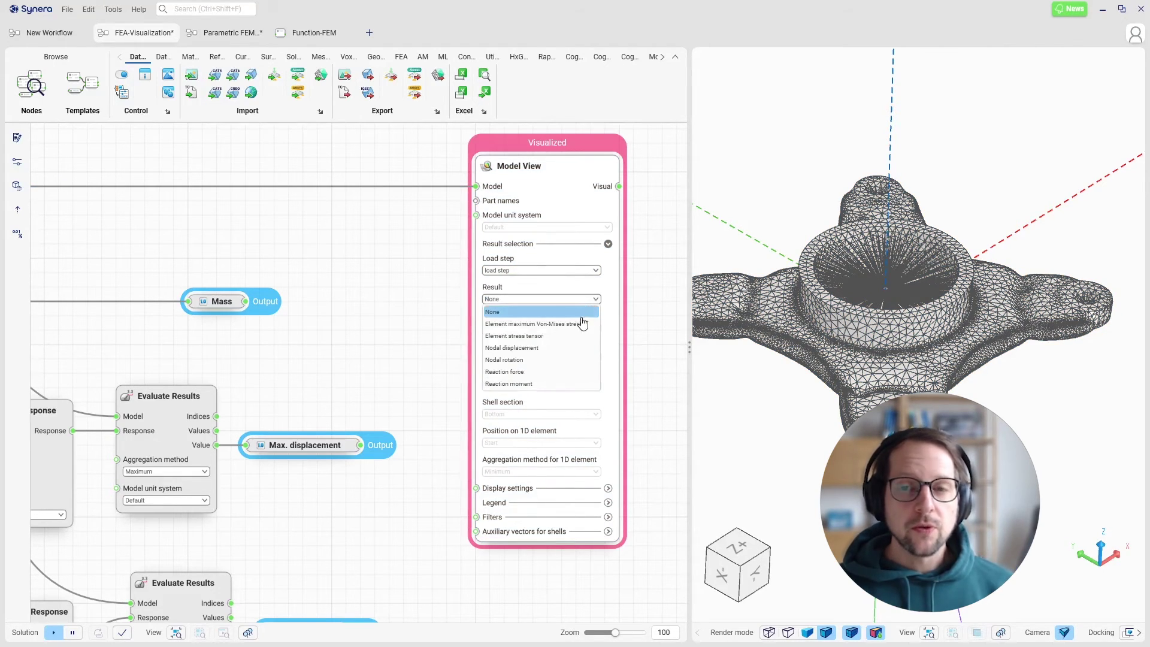
pyautogui.click(581, 324)
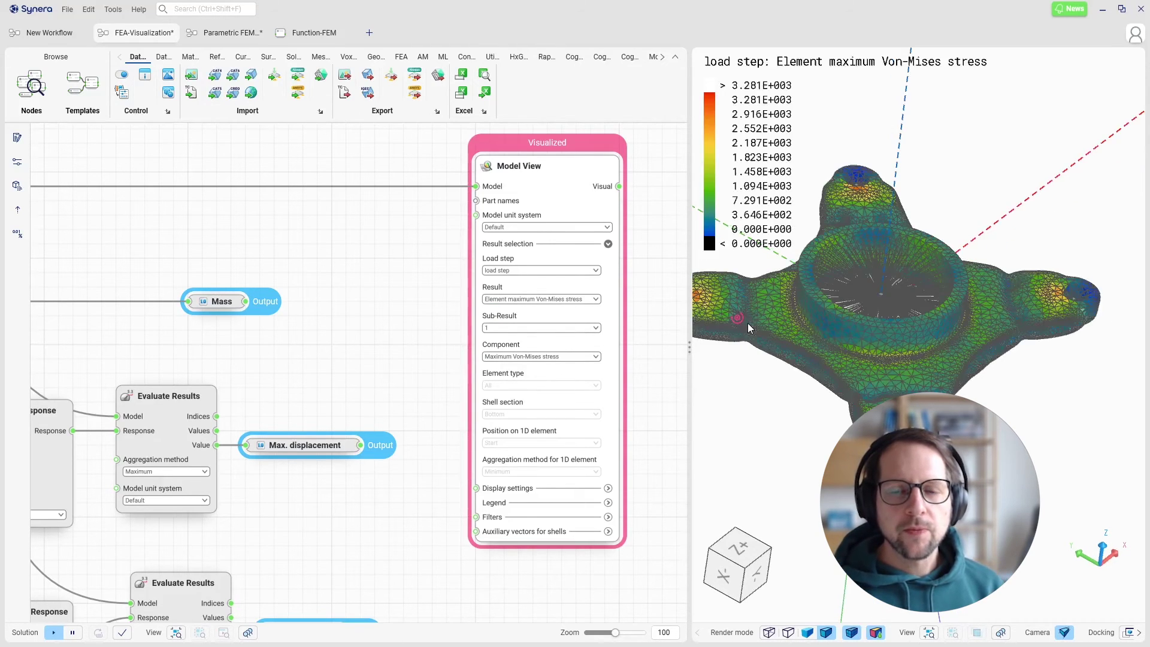
pyautogui.click(586, 299)
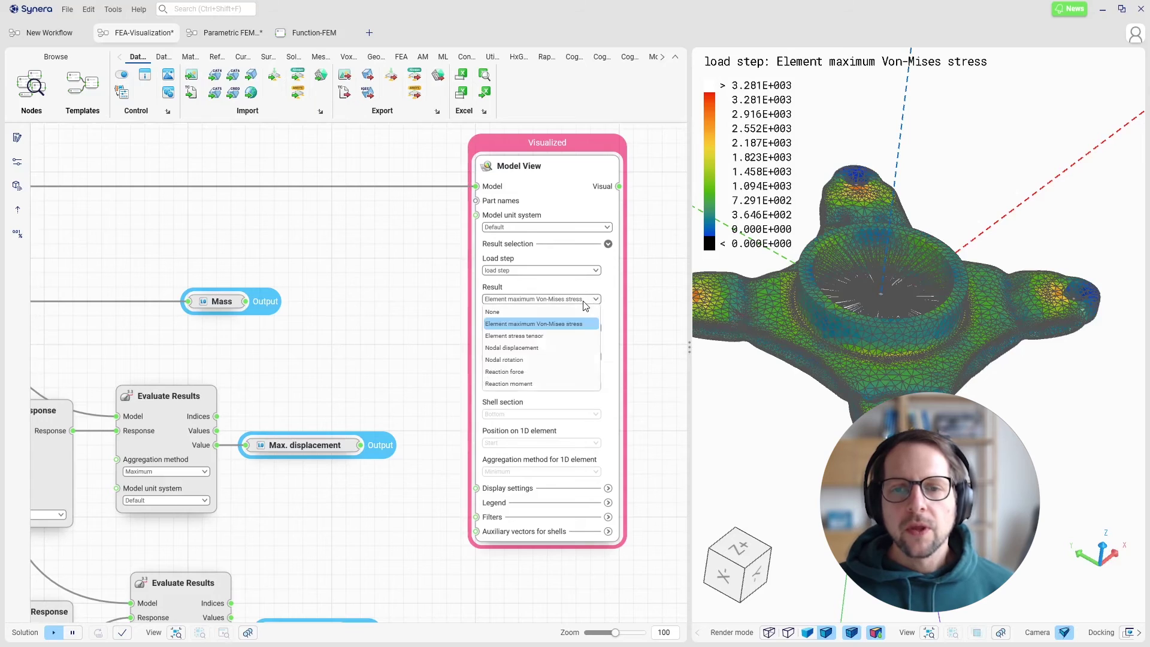
pyautogui.click(580, 349)
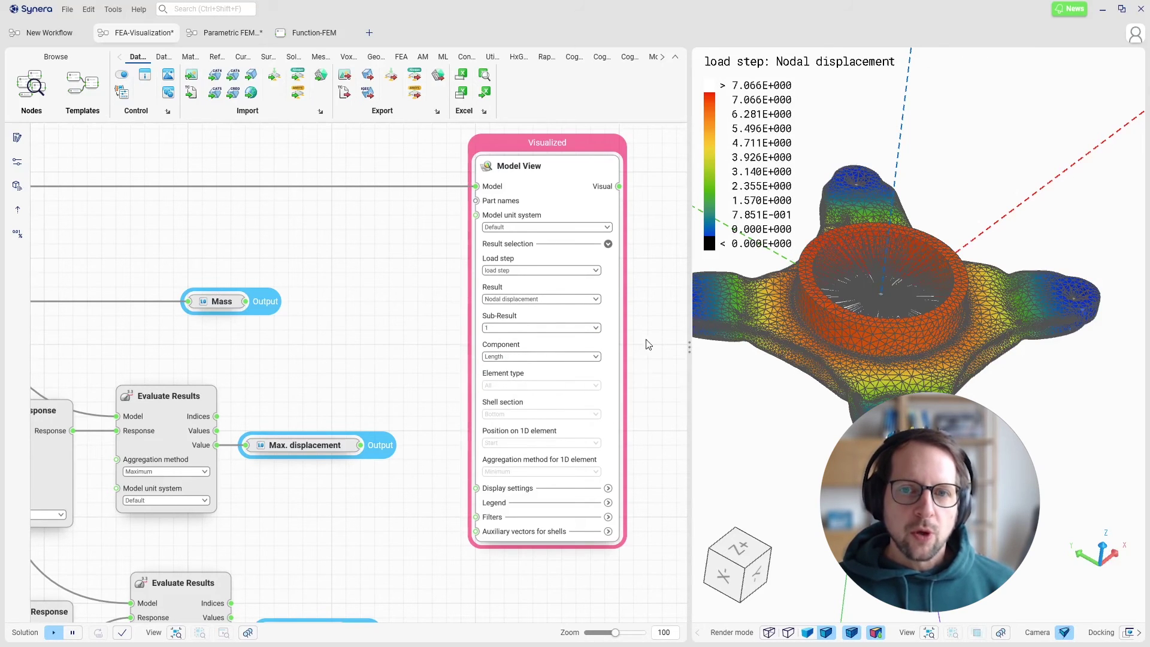
# Switch to Synera Run in the browser and set the Model View result to Element maximum Von-Mises stress for the load step
pyautogui.click(1102, 10)
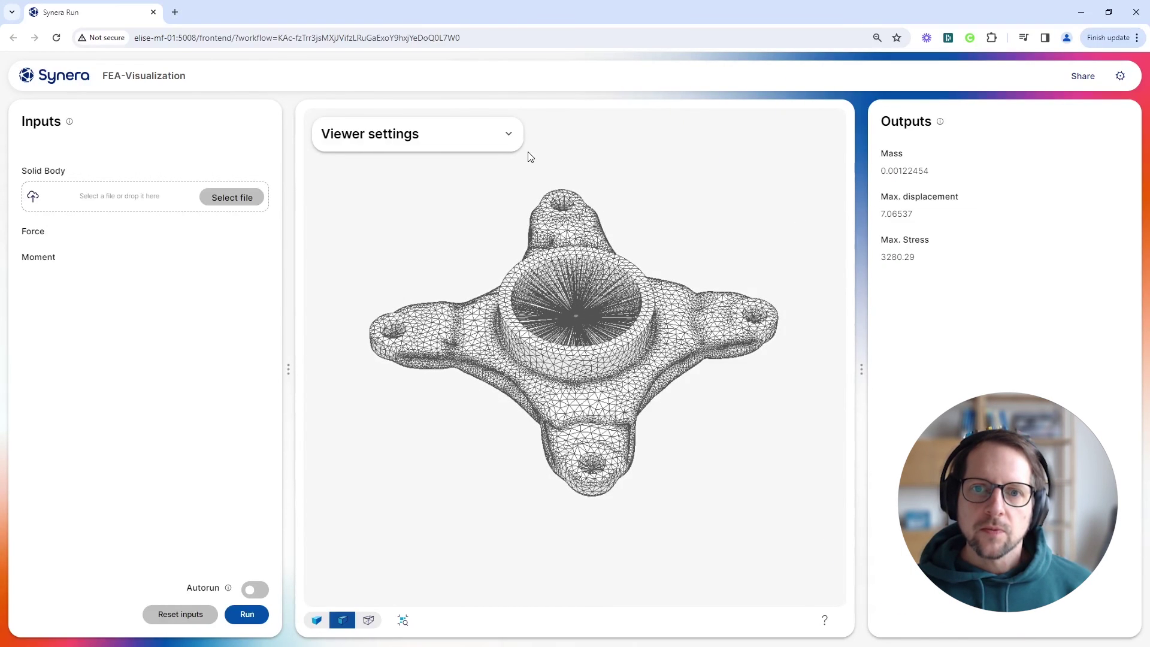
pyautogui.click(504, 133)
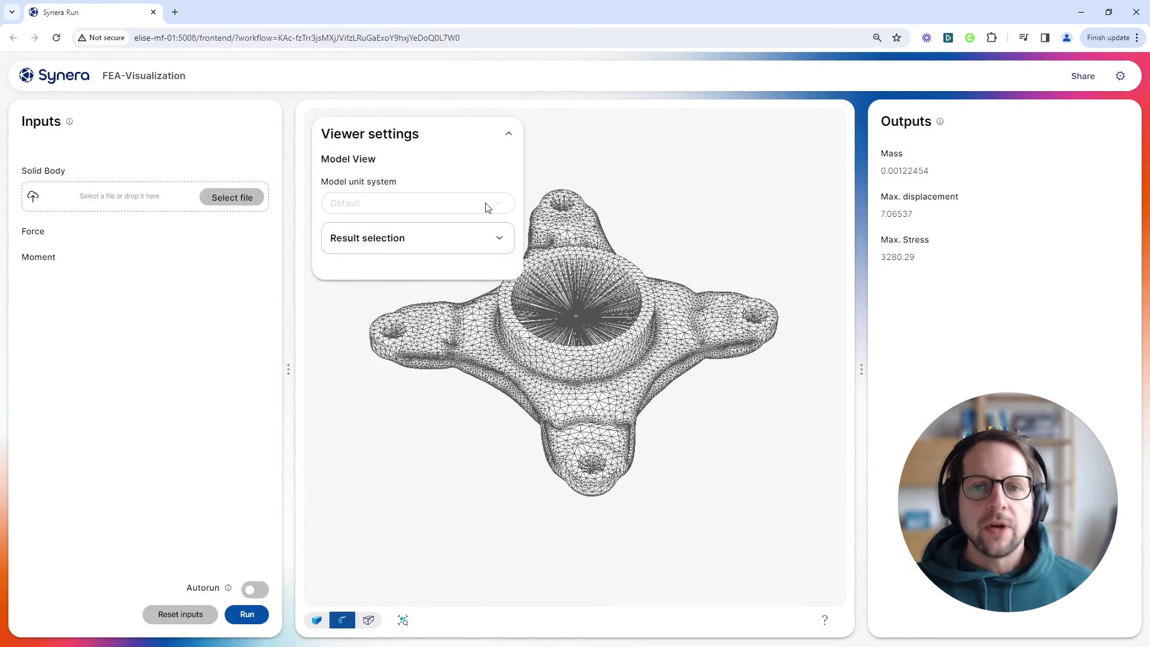
pyautogui.click(502, 247)
pyautogui.click(484, 288)
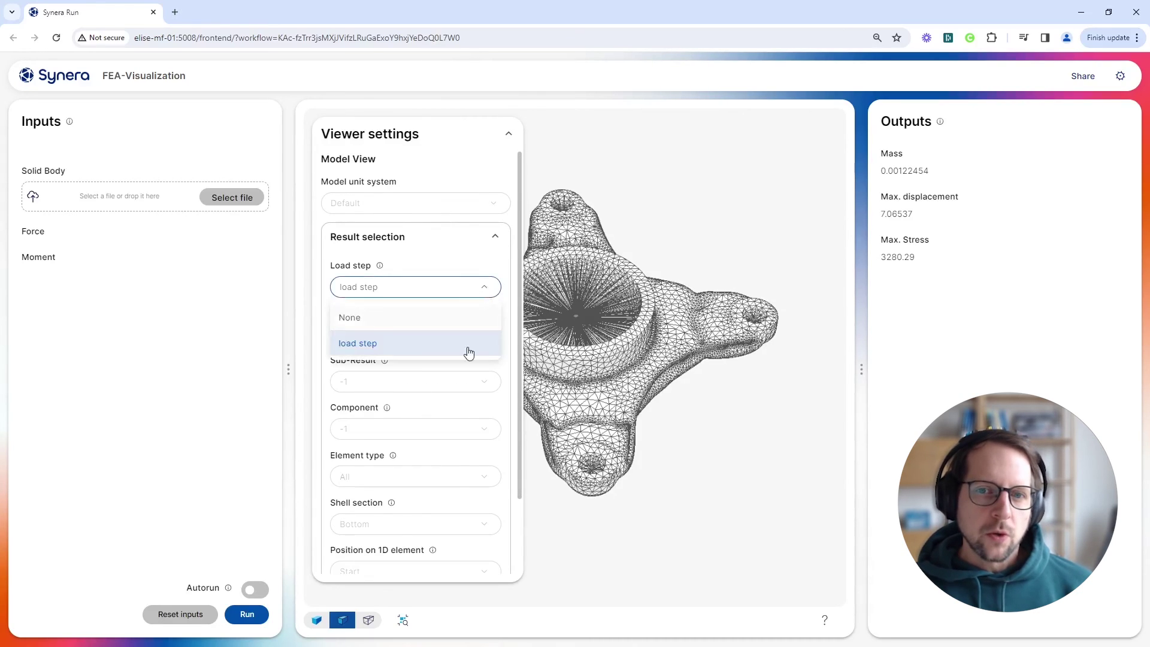
pyautogui.click(468, 352)
pyautogui.click(465, 335)
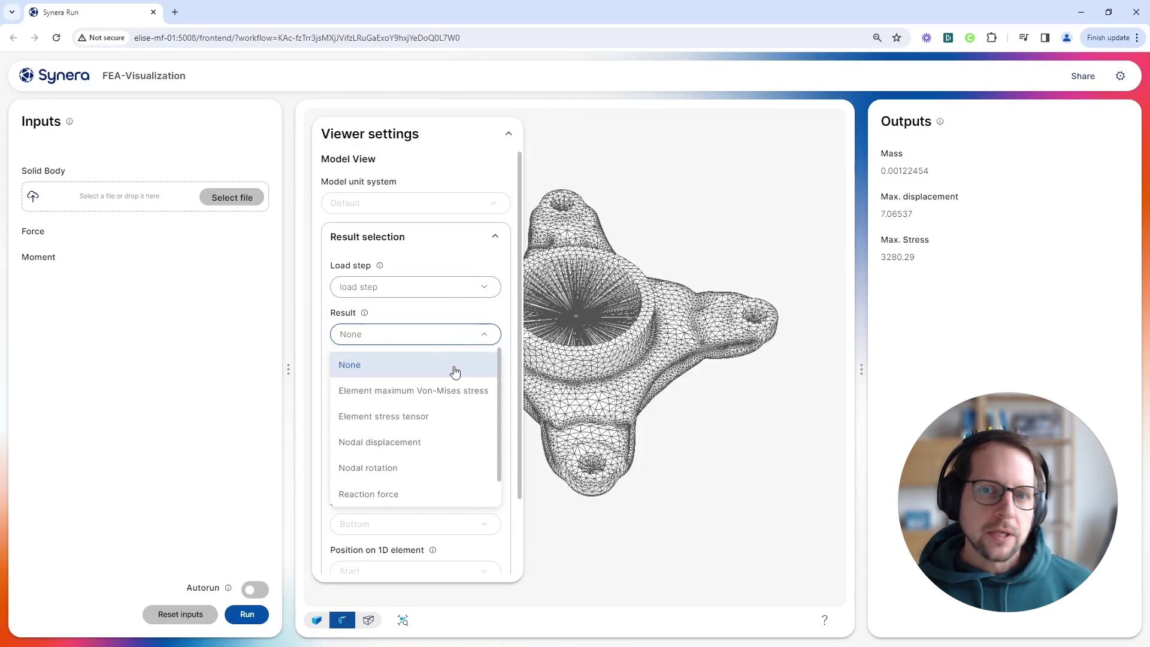
pyautogui.click(419, 391)
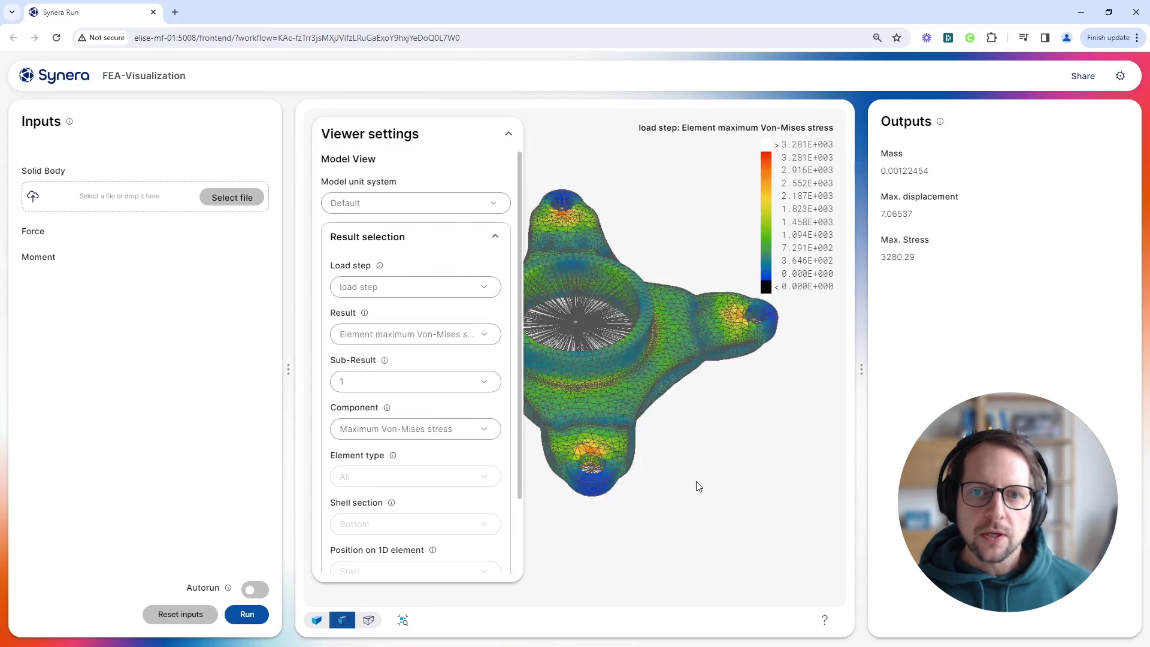
pyautogui.click(508, 134)
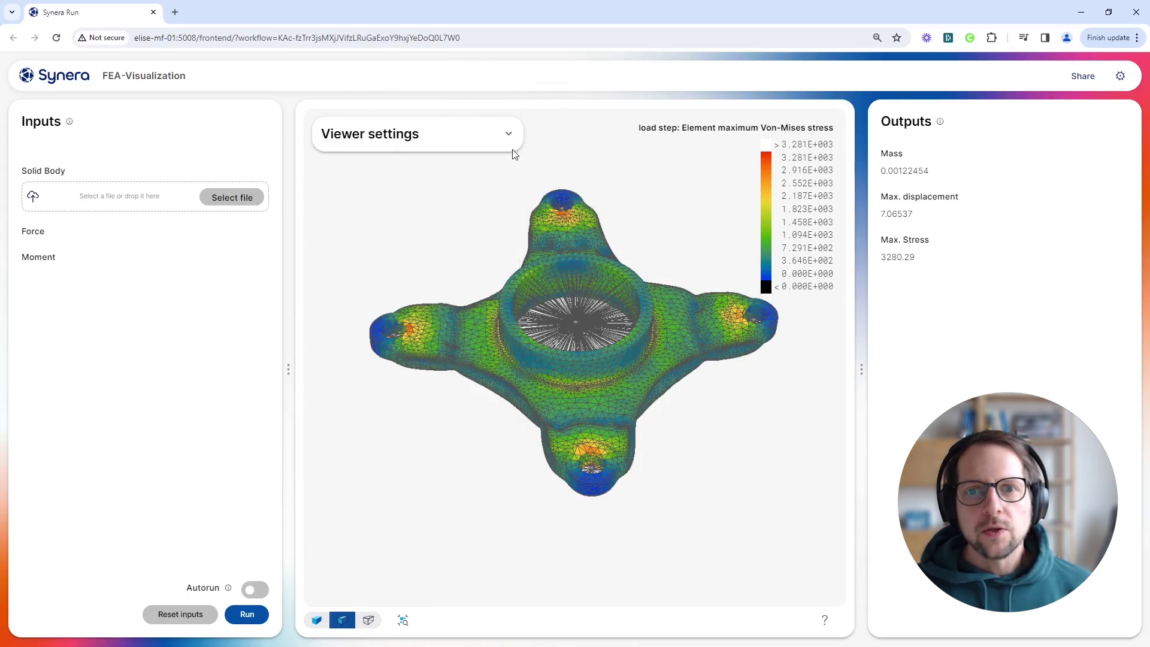
pyautogui.moveTo(512, 155); pyautogui.dragTo(518, 164)
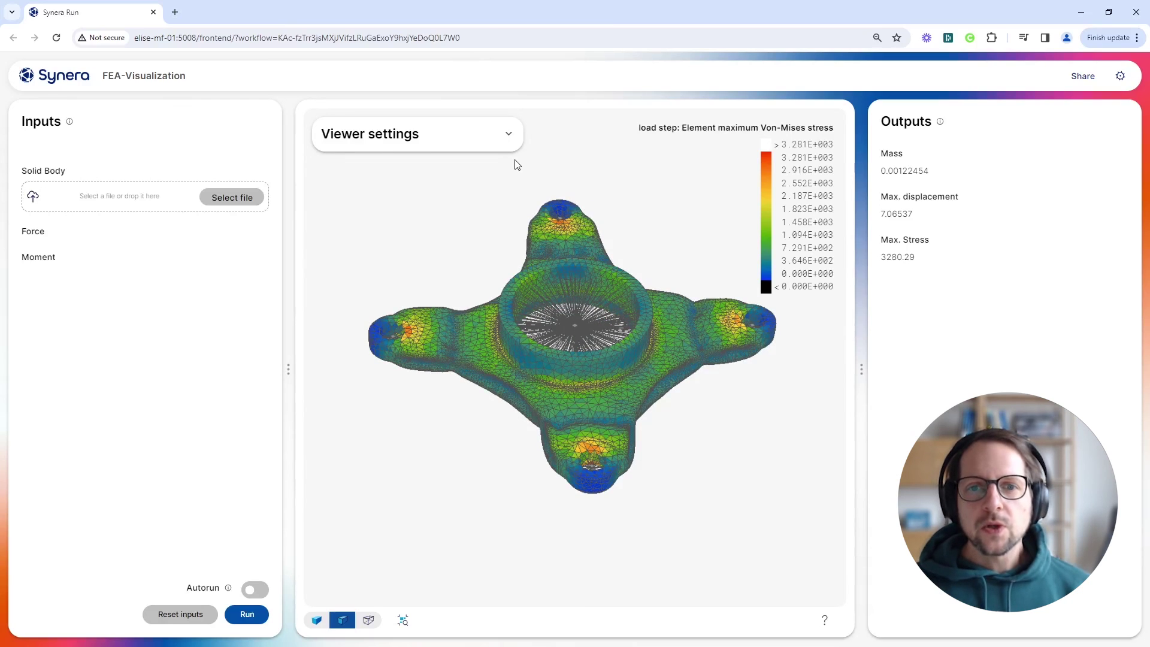
# Review the remaining result selection options for the Model View in the viewer settings
pyautogui.click(509, 137)
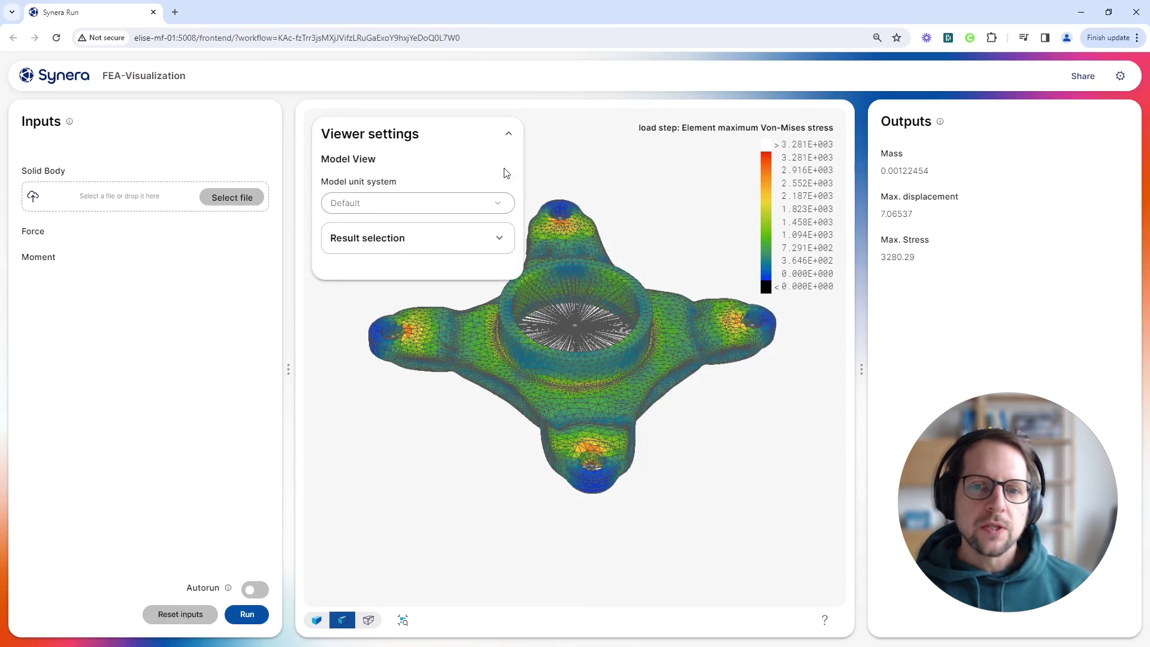
pyautogui.click(509, 238)
pyautogui.scroll(-3, 519, 274)
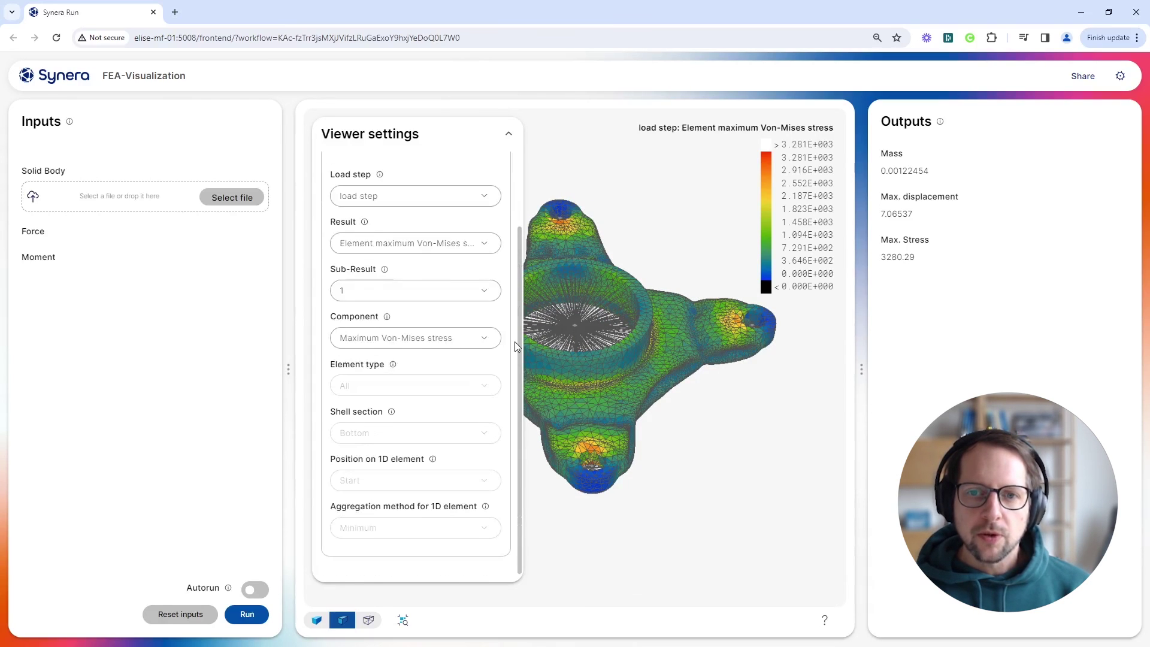